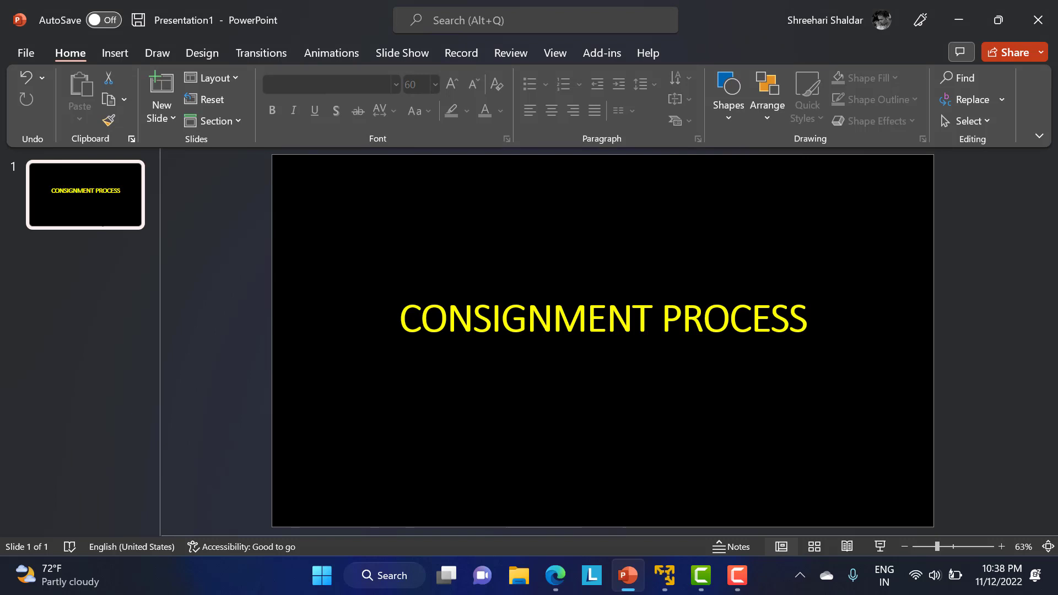
Add a new slide titled "STEPS" and enter "CREATE A CONSIGNMENT MATERIAL" as its first bullet
key("ctrl+m")
left_click(426, 212)
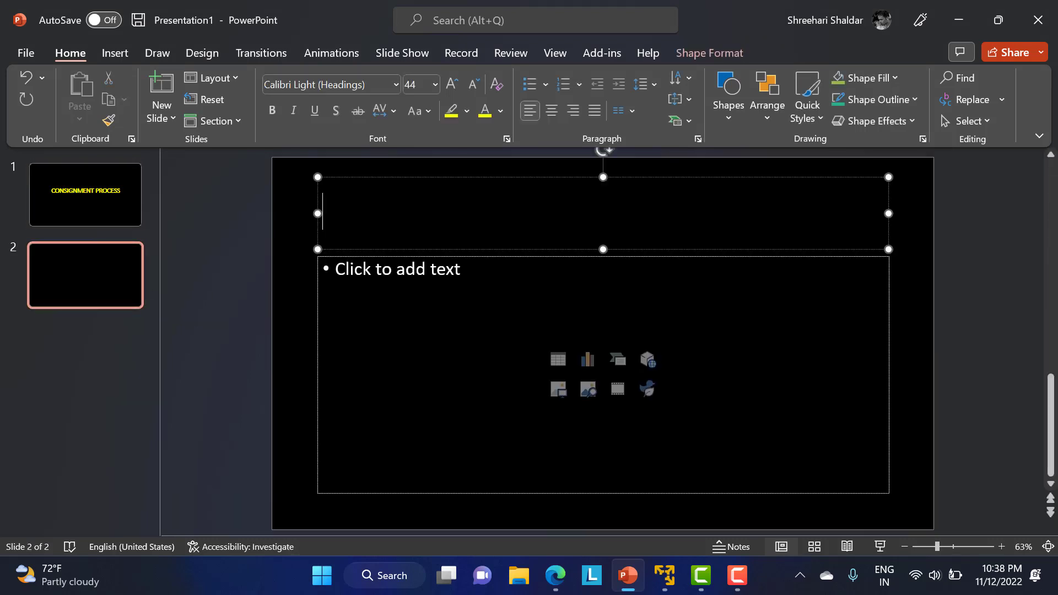
type("STEPS")
key("ctrl+Return")
type("CREA")
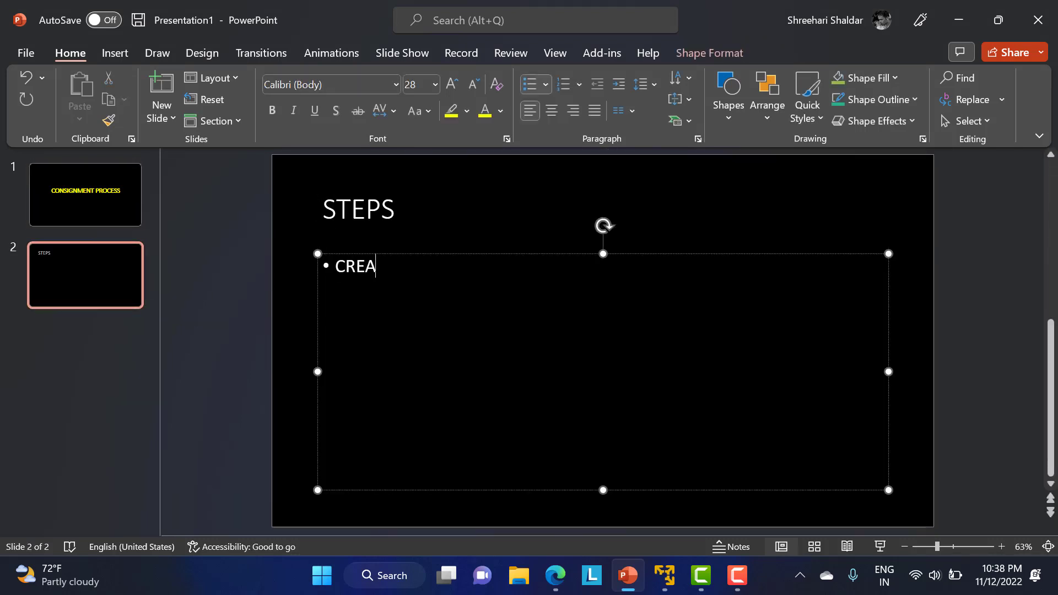
type("TE A CONSIGNMENT MATERIAL")
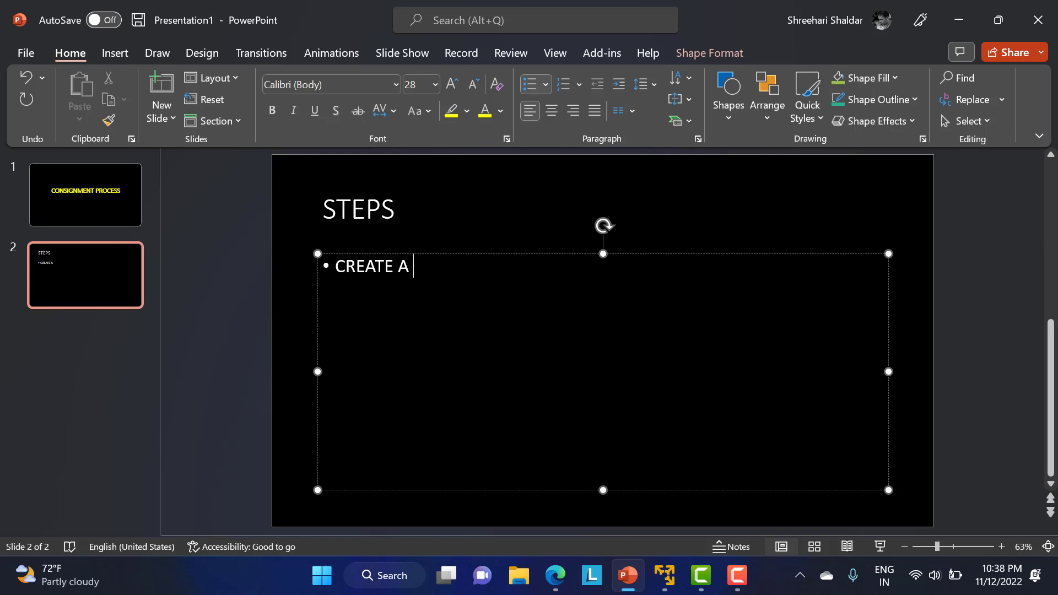
key("Return")
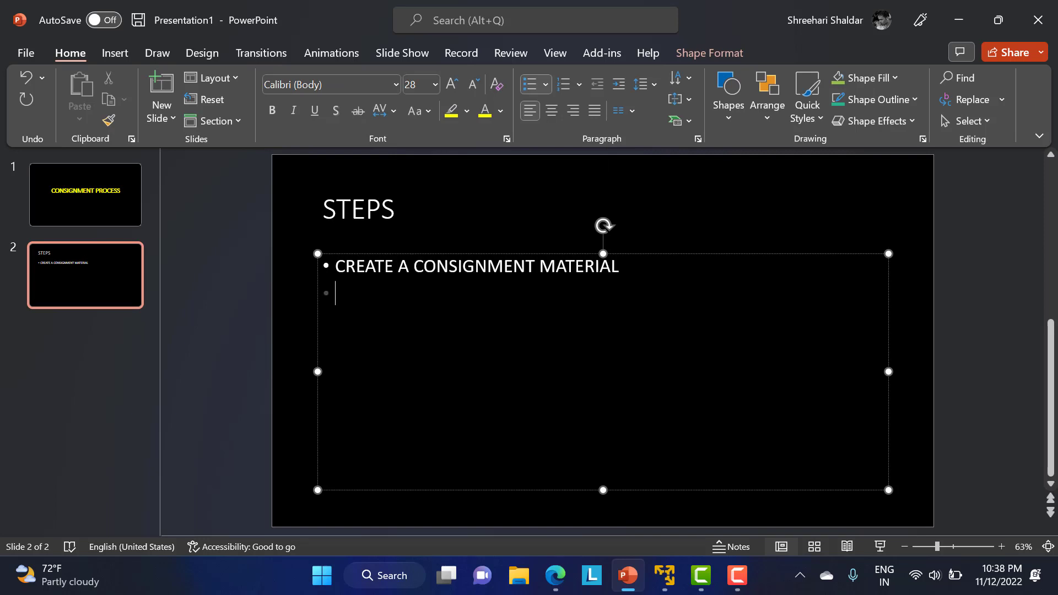
Add the bullets "CREATE A VENDOR" and "CREATE PIR FOR CONSIGNMENT" to the STEPS slide
type("CREATE A ")
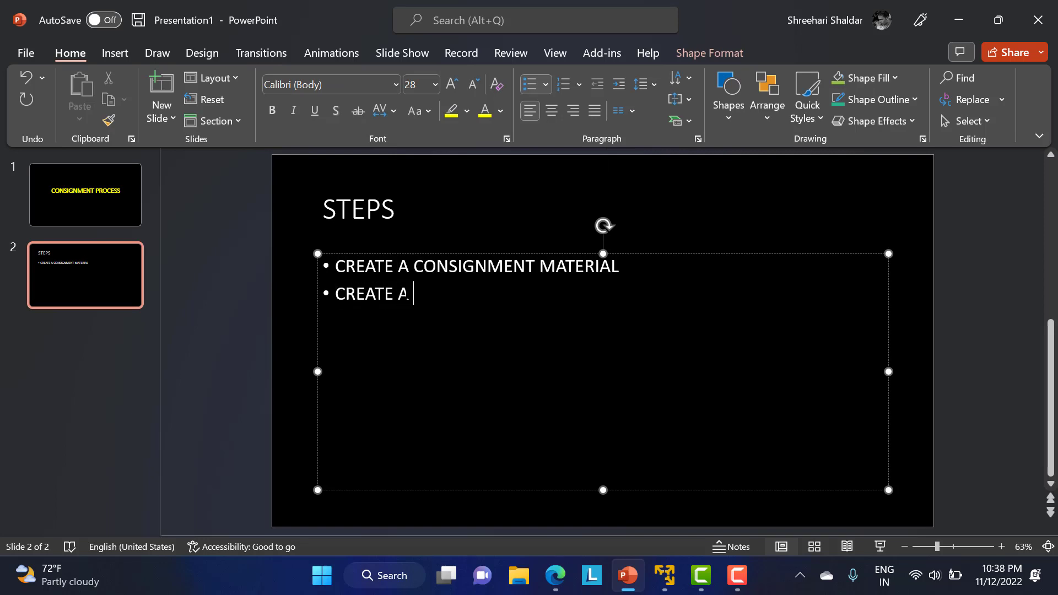
type("VENDOR")
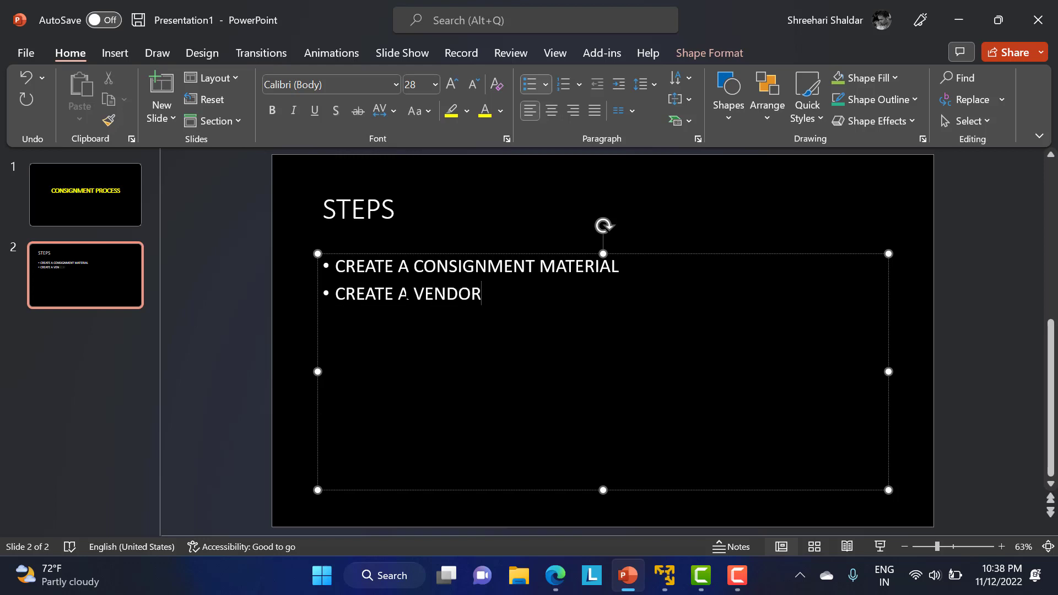
left_click(335, 321)
type("CREATE PIR")
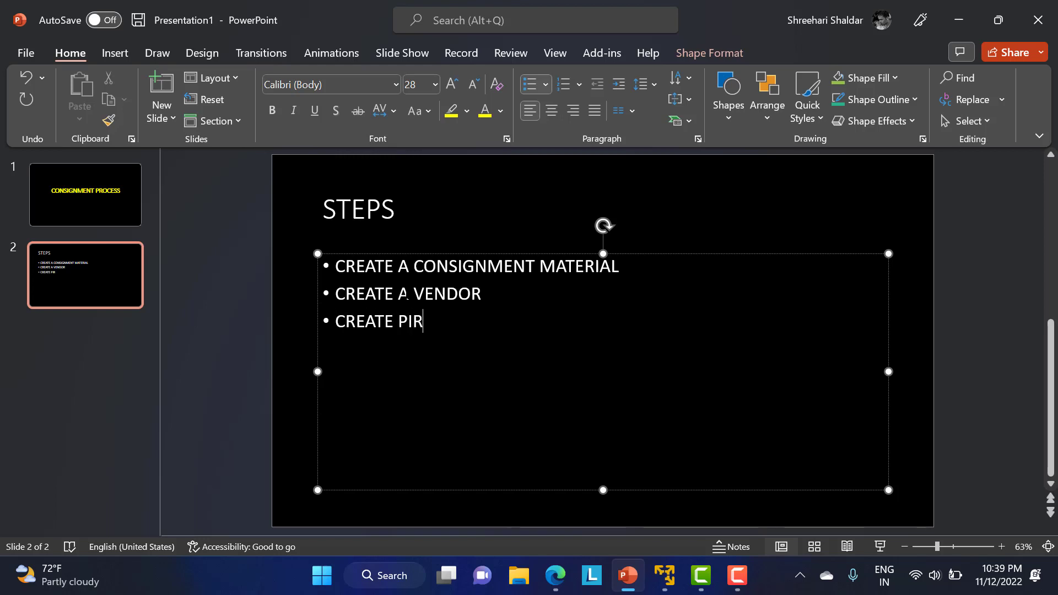
type(" FOR CONSIGNMENT")
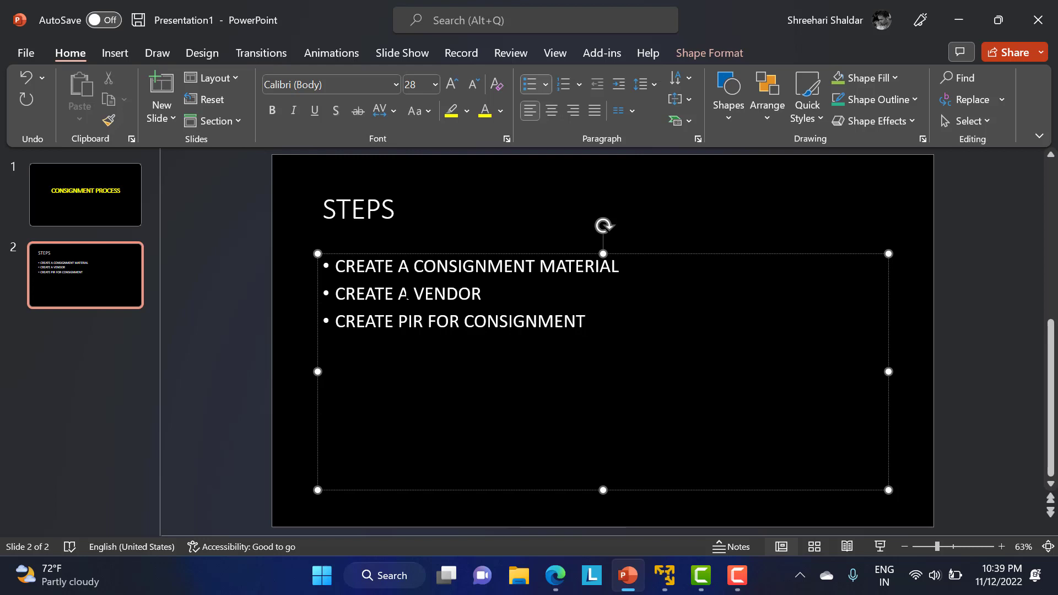
Add the bullets "CREATE PO (ITEM CATEGORY AT K)", "CREATE GR" and "SEE THE STOCK OVERVIEW" to the list
key("Return")
type("CREATE PO ")
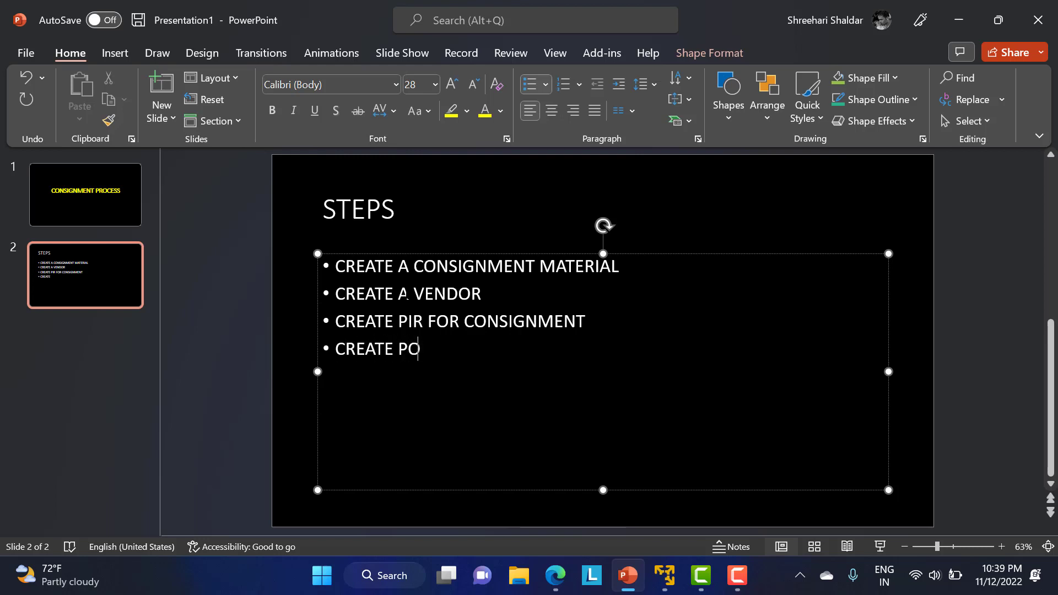
type("(ITEM CATEGORY AT K) ")
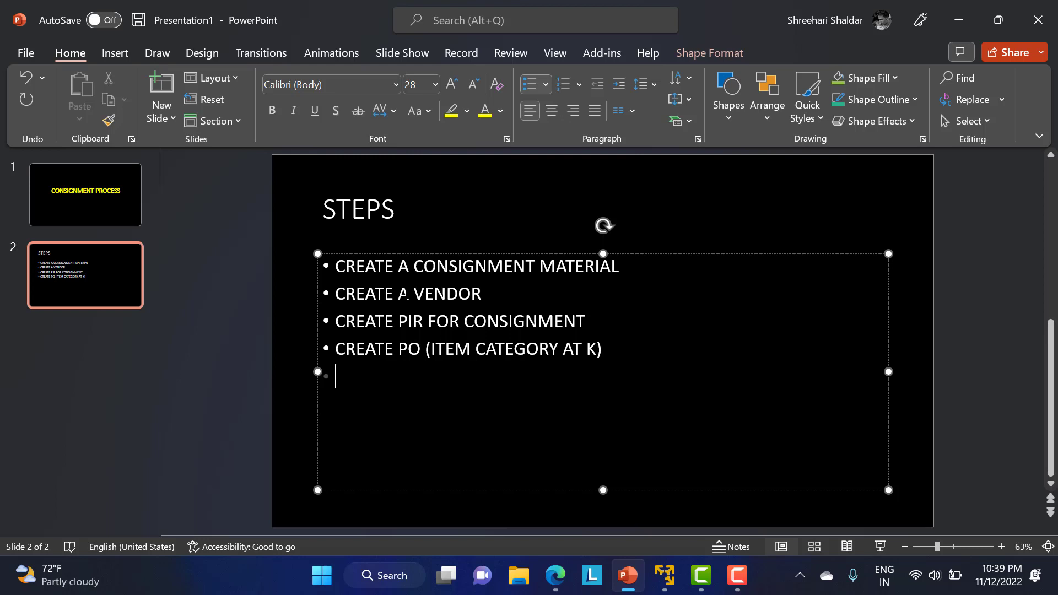
type("CREATE GR")
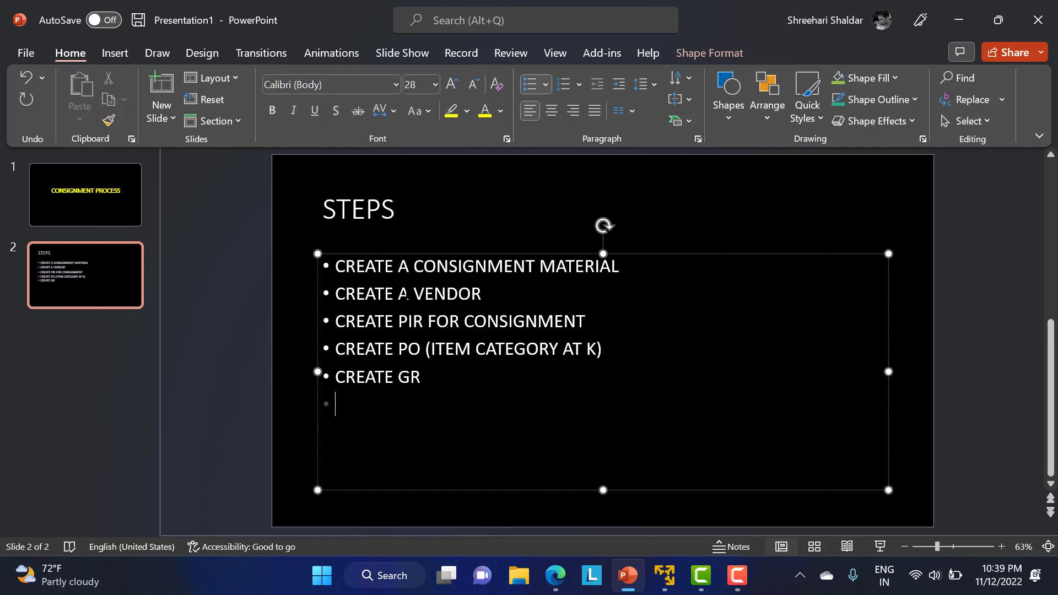
type("SEE THE STO")
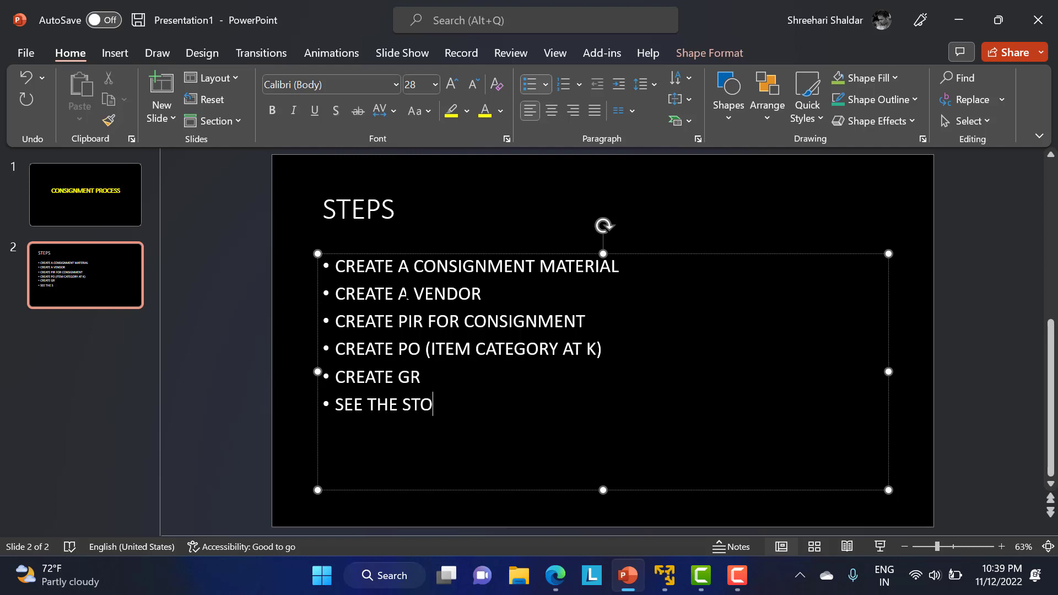
type("CK OVERVIEW")
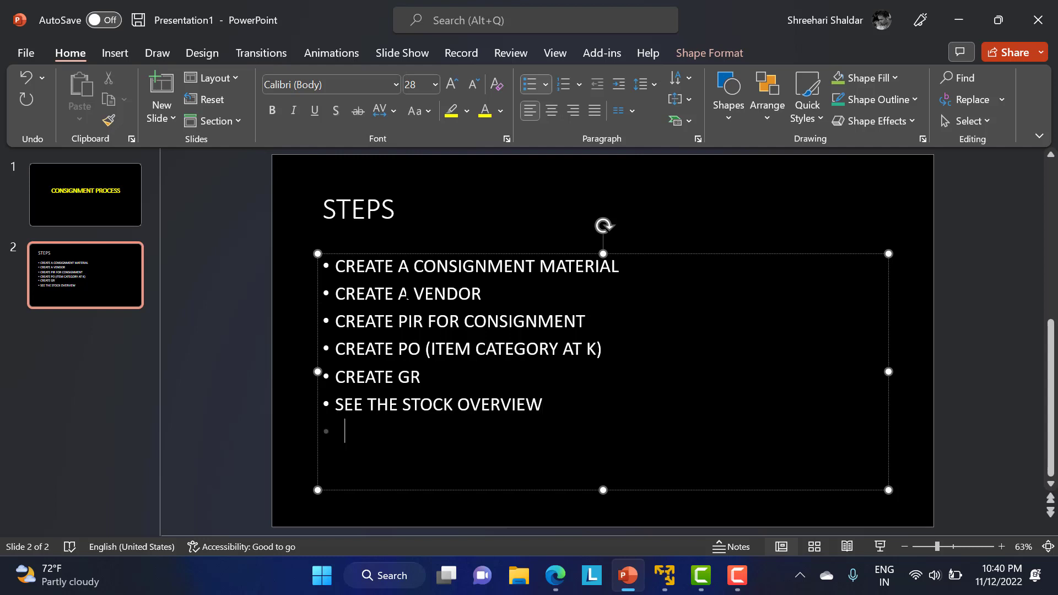
Add the bullet "TRANSFER POSTING OF CONSIGNMENT MATERIAL (MB1B)" below the stock overview entry
key("BackSpace")
type("TRANSFER POS")
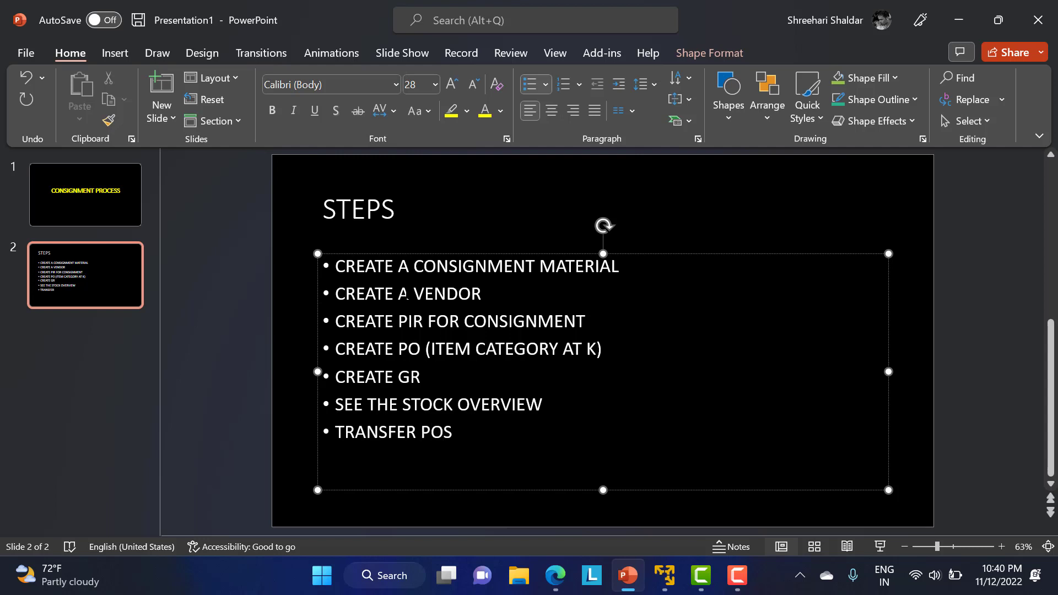
type("TING OF C")
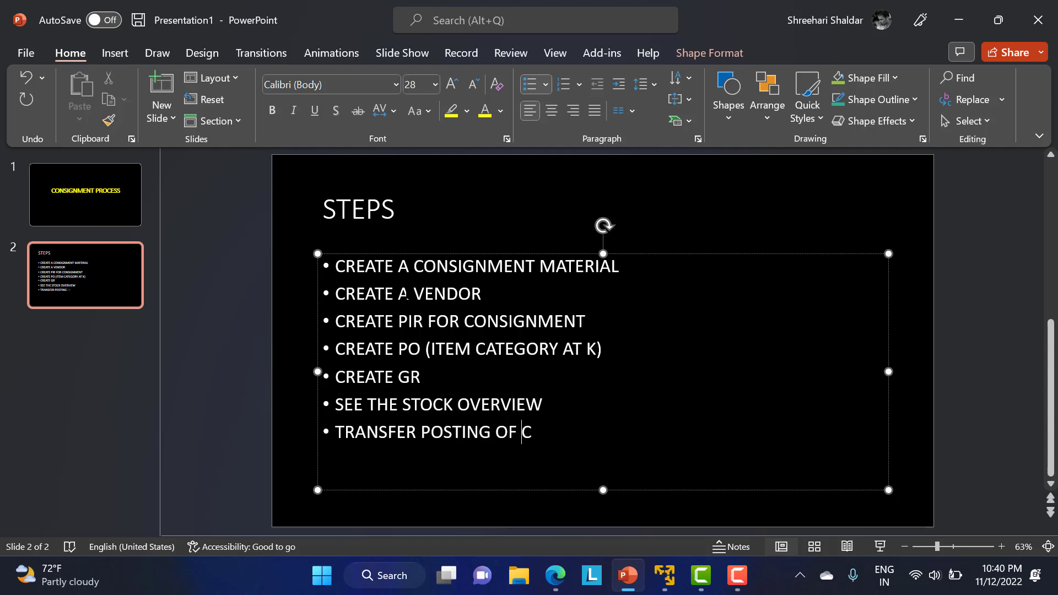
type("ONSIGN")
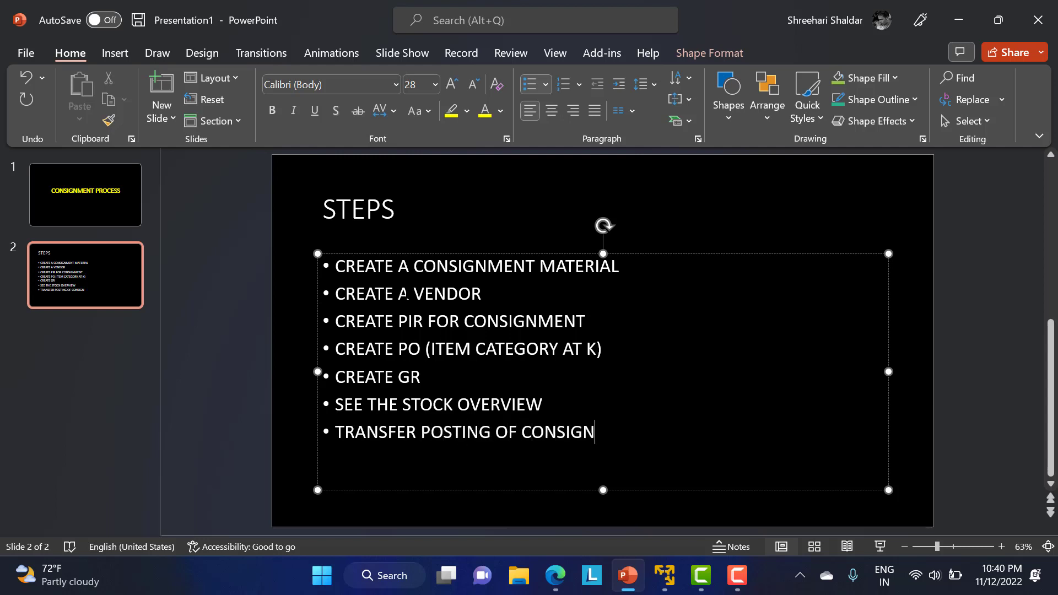
type("MENT MATERIAL")
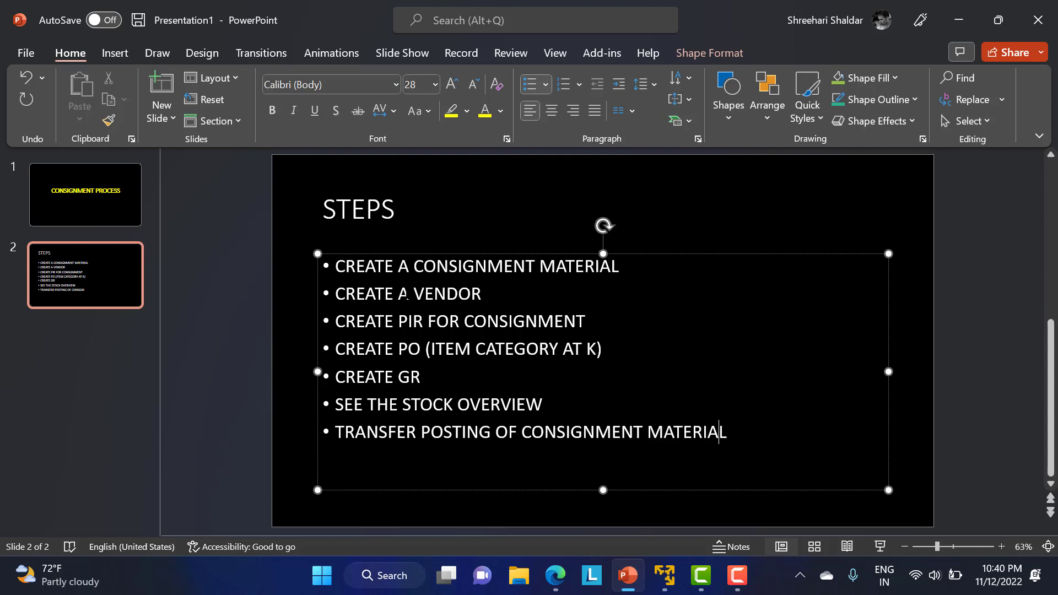
type(" (MB1B)")
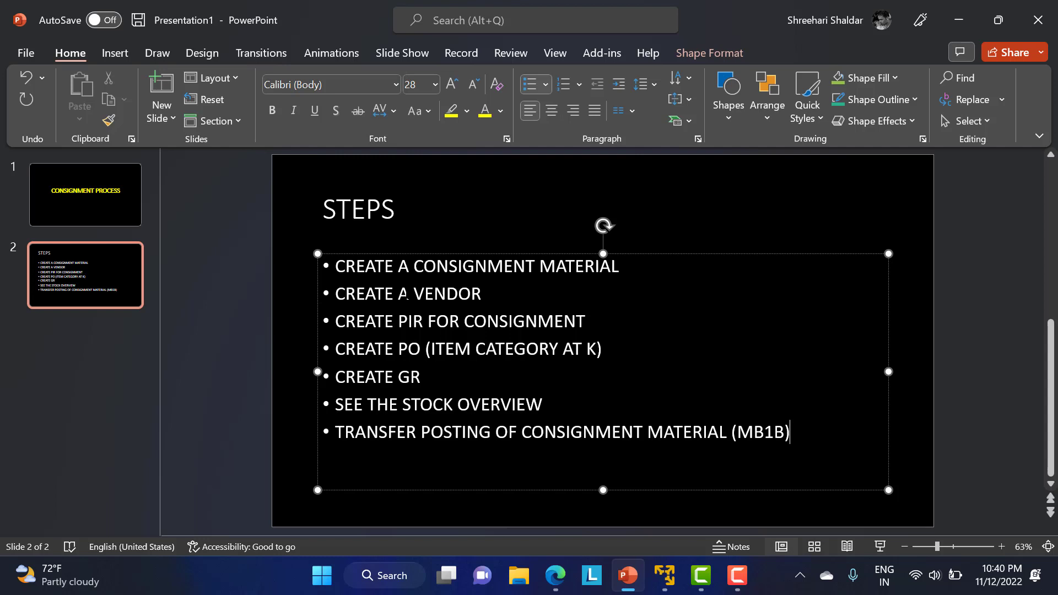
Finish the list with the bullets "STOCK OVERVIEW" and "PAYMENT - MRKO"
key("Return")
type("STOCK OVERVIEW ")
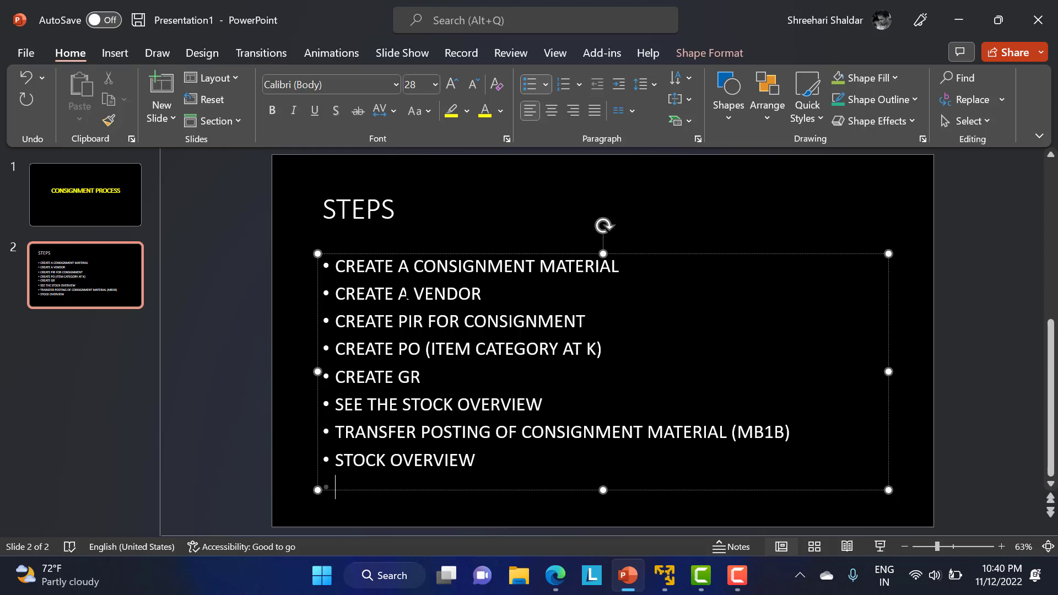
type("PAYMENT -")
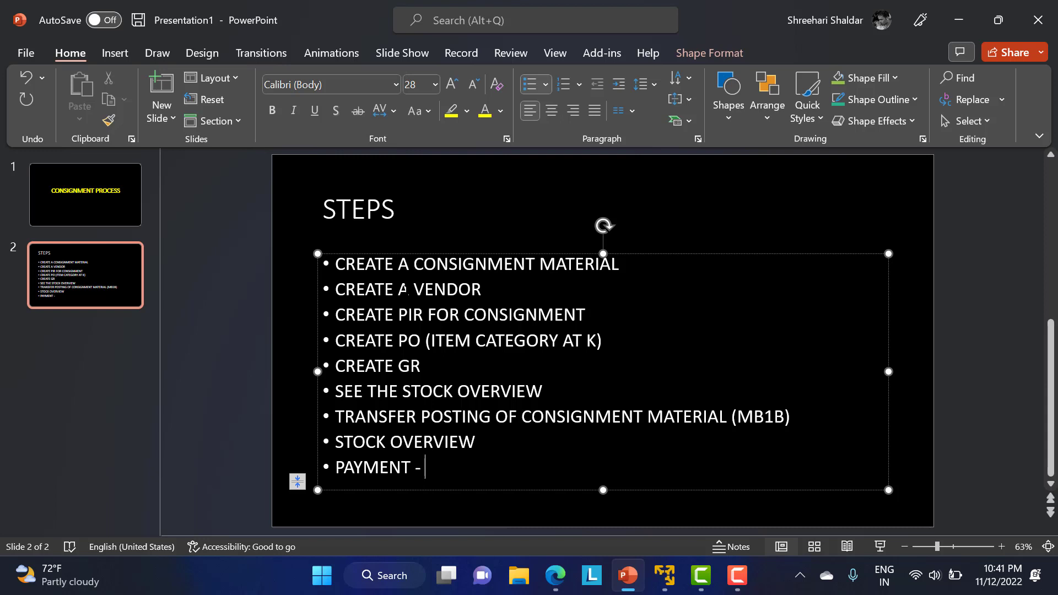
type("MRKO")
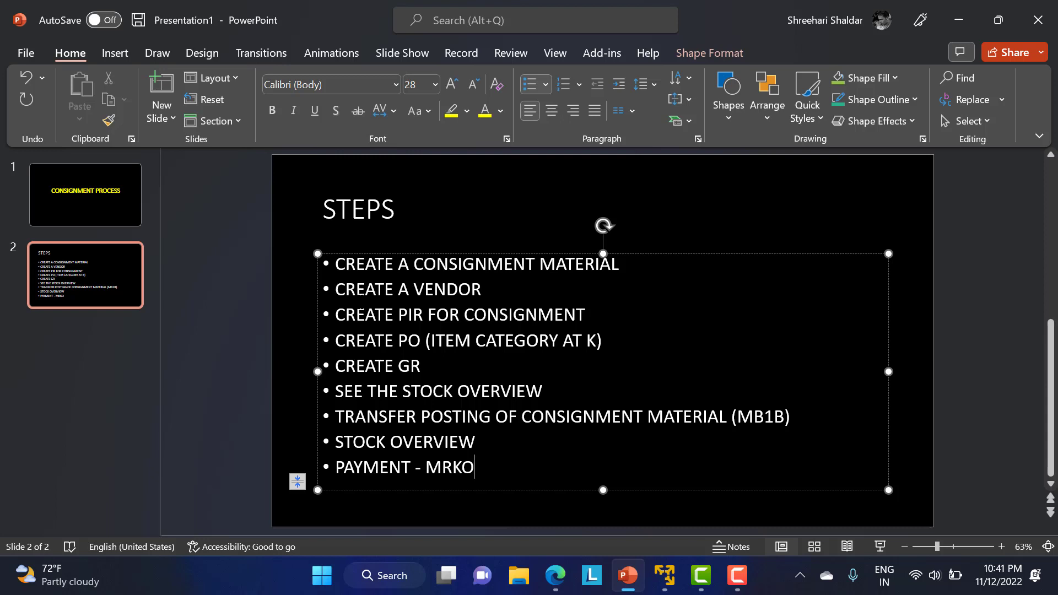
Switch to SAP in the virtual machine and start transaction MM01 to create a material
left_click(665, 578)
left_click(65, 75)
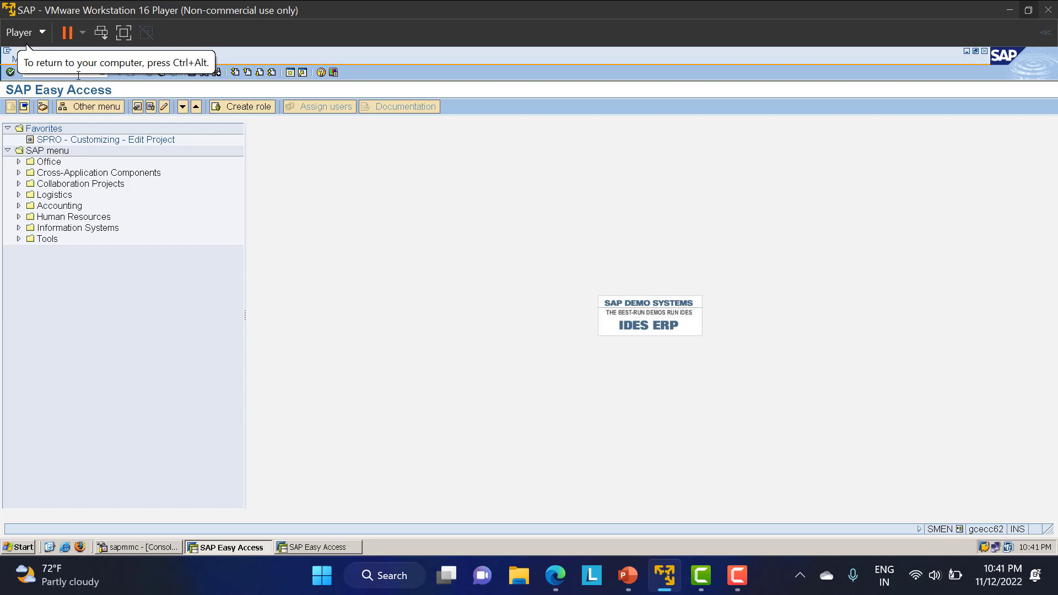
type("MM01")
key("Return")
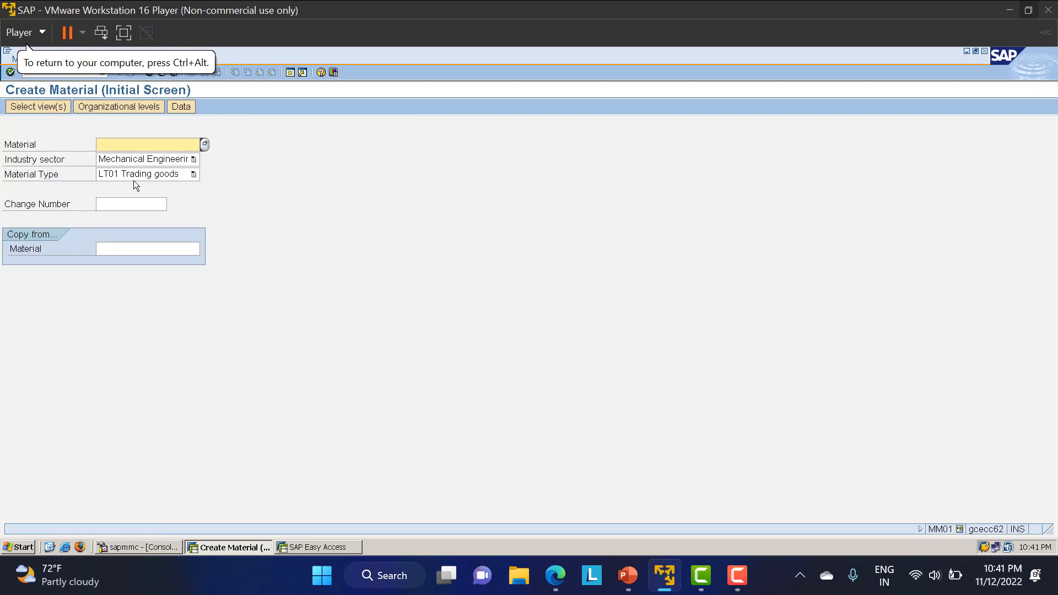
Set the material type to LT01 Raw material and accept the preselected material views
left_click(134, 175)
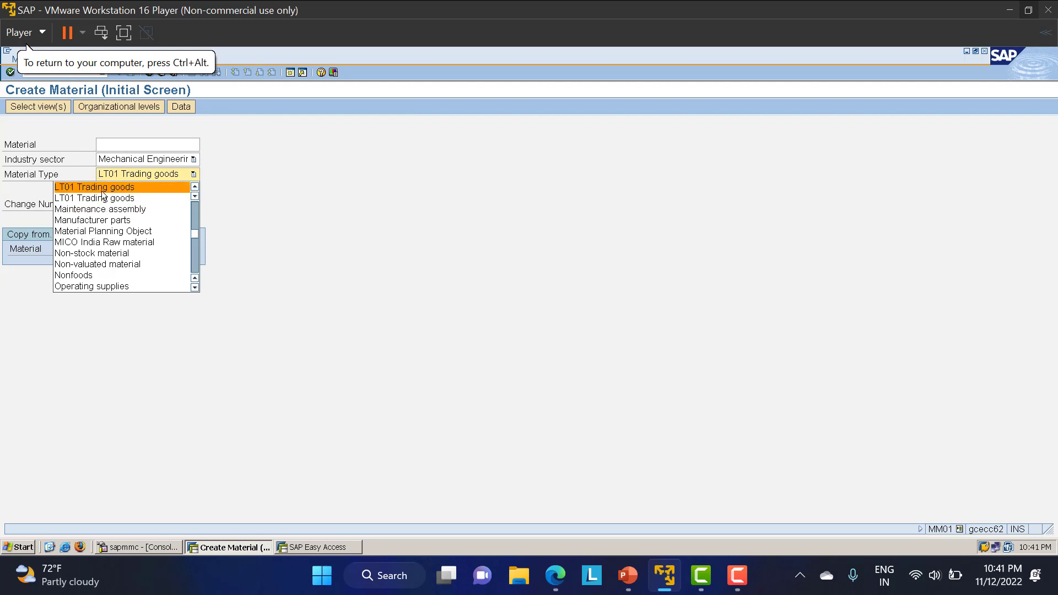
scroll(107, 207, "up", 1)
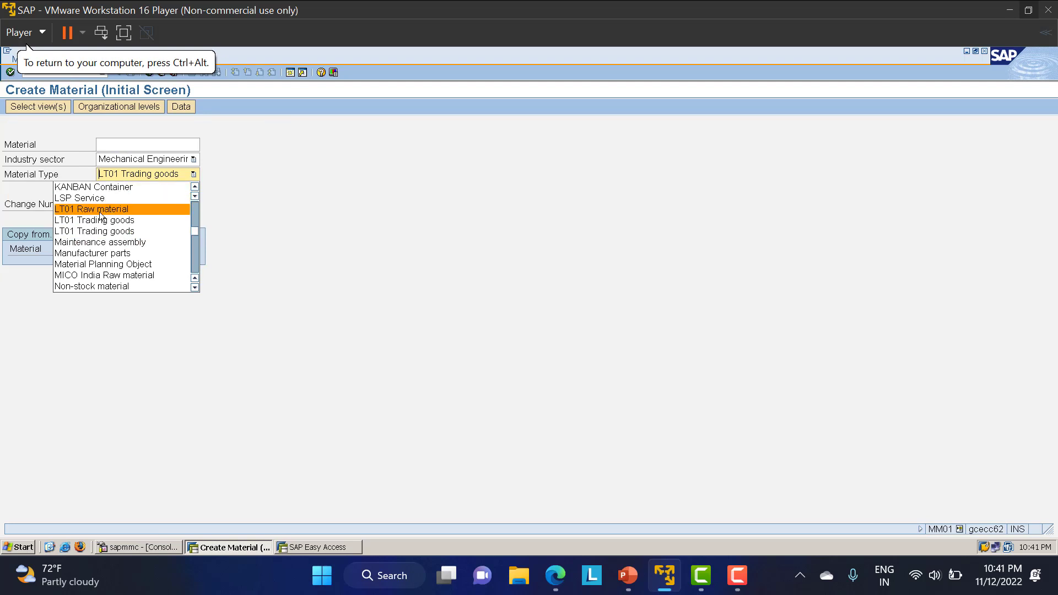
left_click(107, 208)
key("Return")
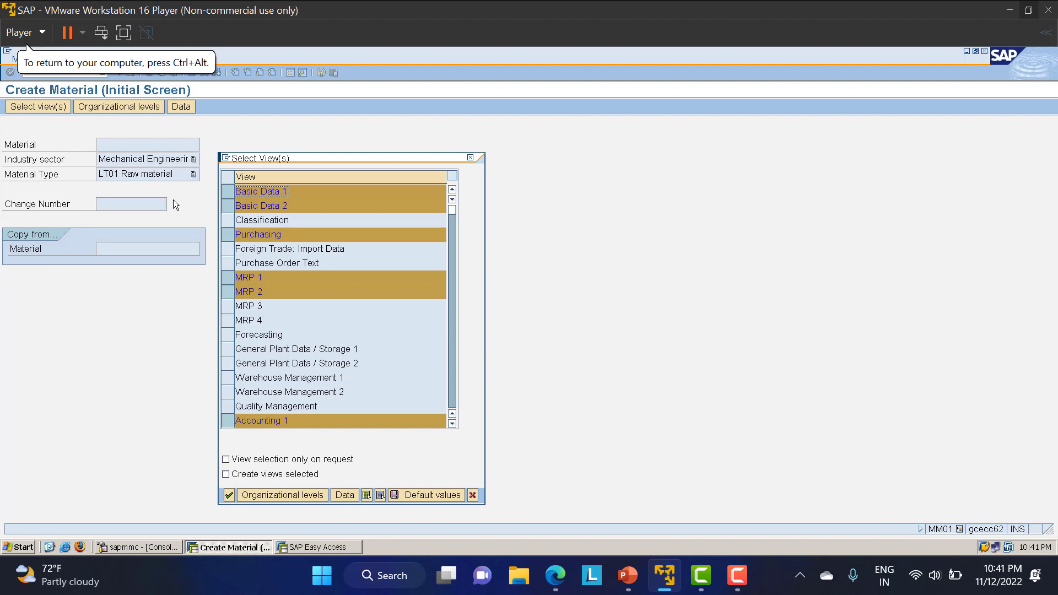
left_click(229, 495)
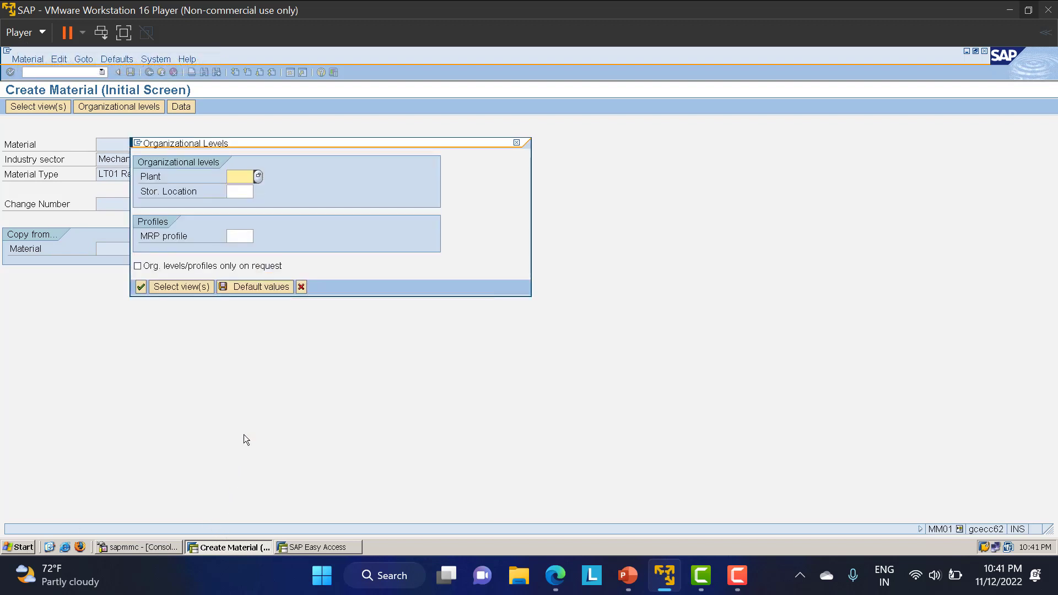
Set both the plant and the storage location to LT01 in the organizational levels and confirm them
type("LT01")
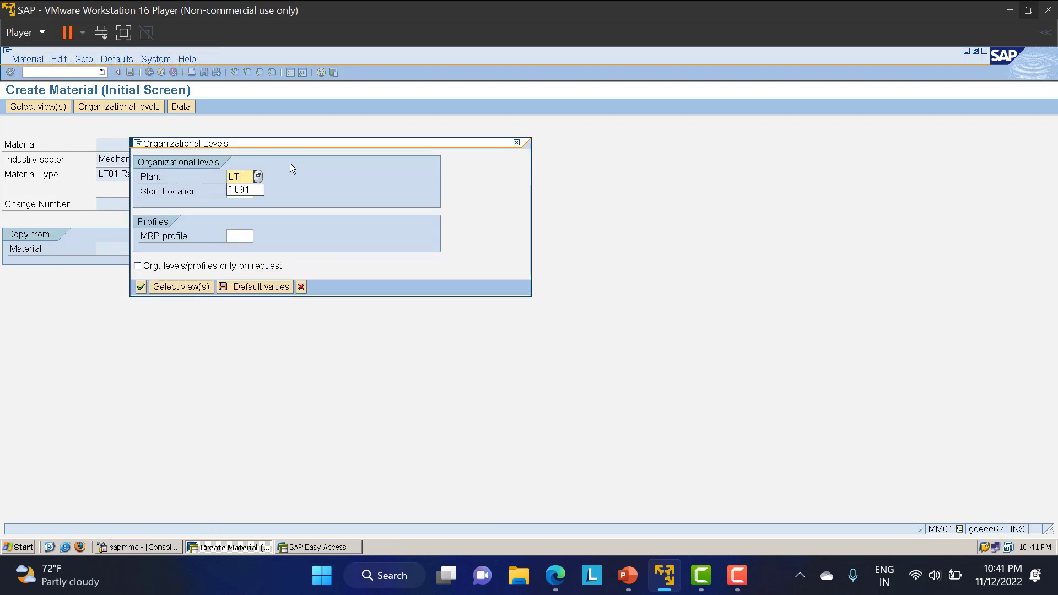
key("Tab")
type("LT01")
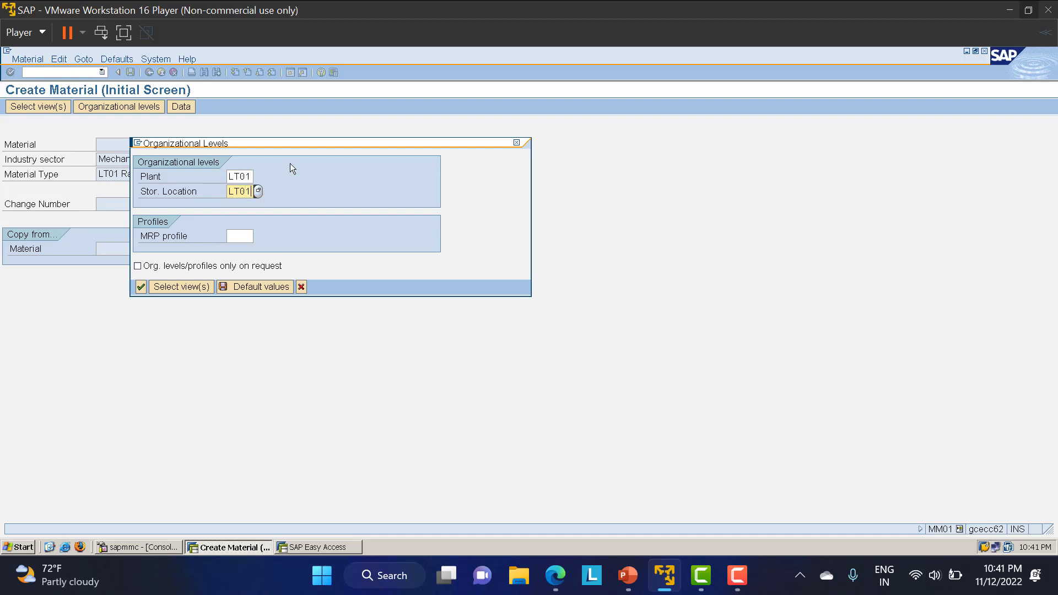
key("Return")
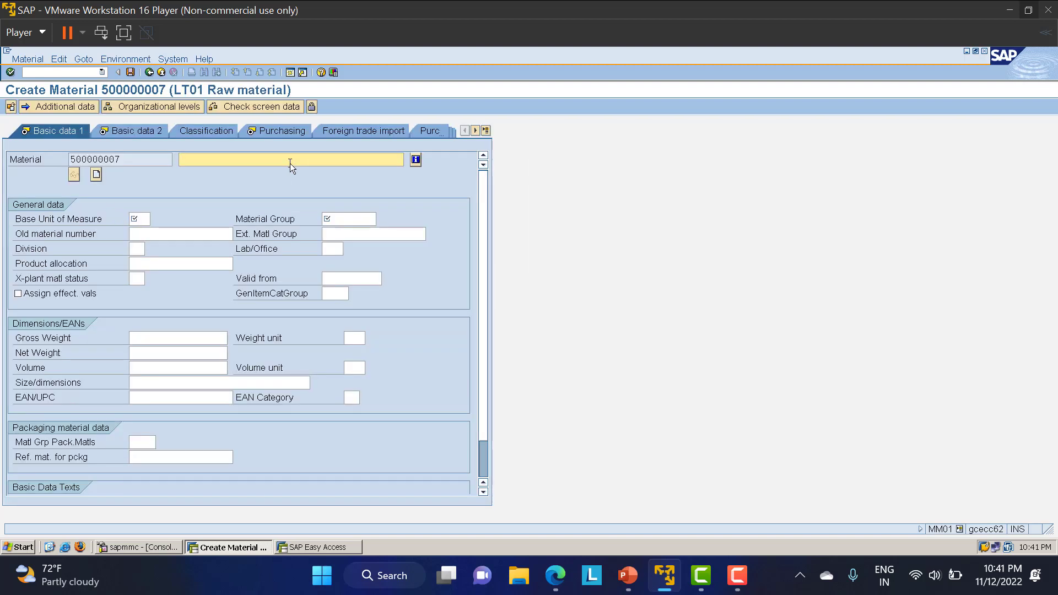
Describe the material as "CONSIGNMENT MATERIAL" with base unit of measure EA and material group GENERAL in Basic data 1
type("CON")
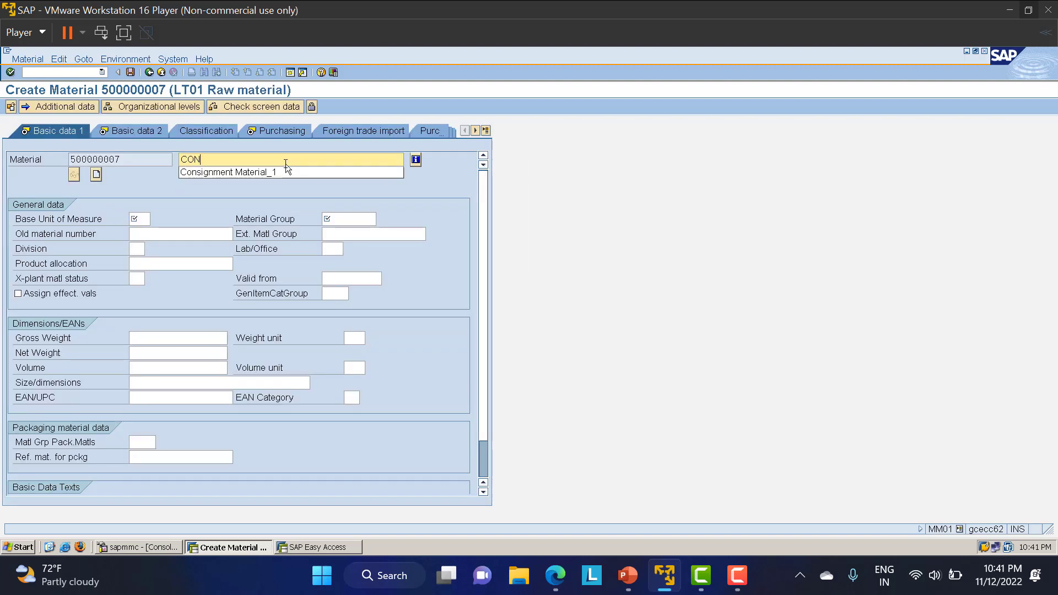
type("SIGNMENT MATERIAL")
left_click(133, 221)
type("EA")
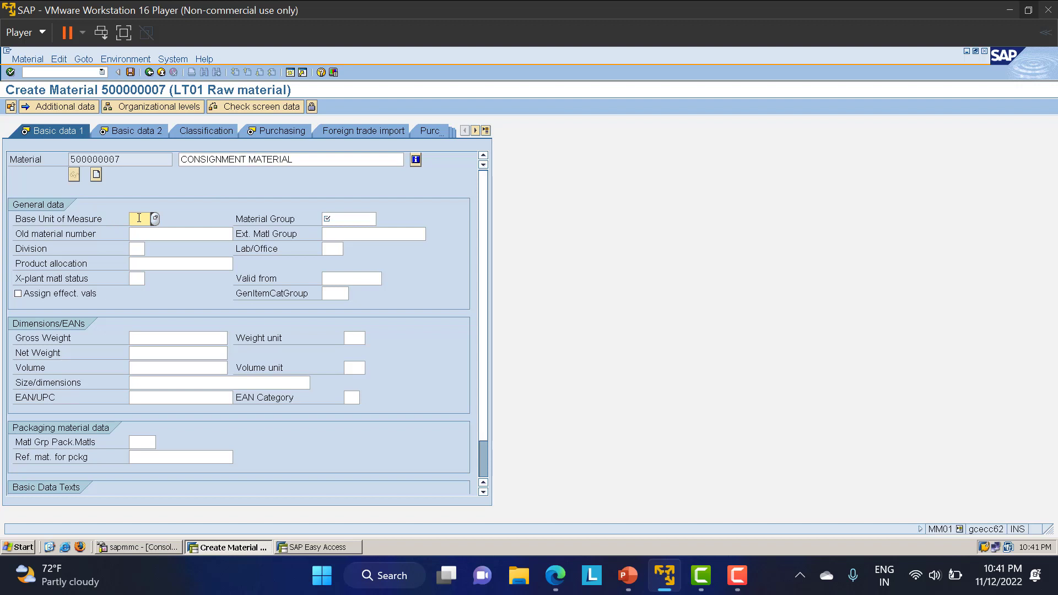
key("Tab")
type("GENERAL")
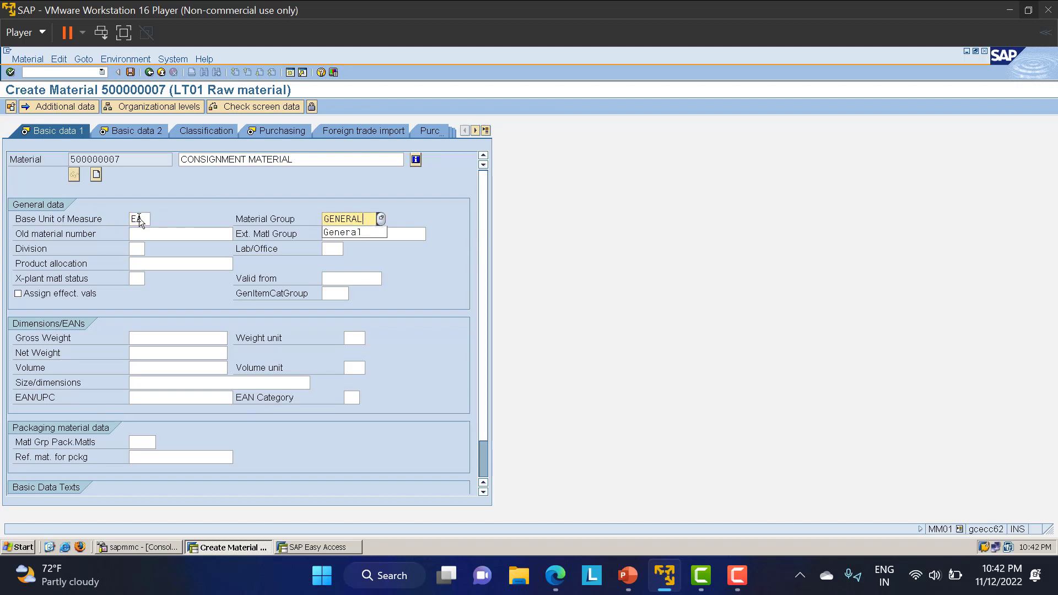
key("Return")
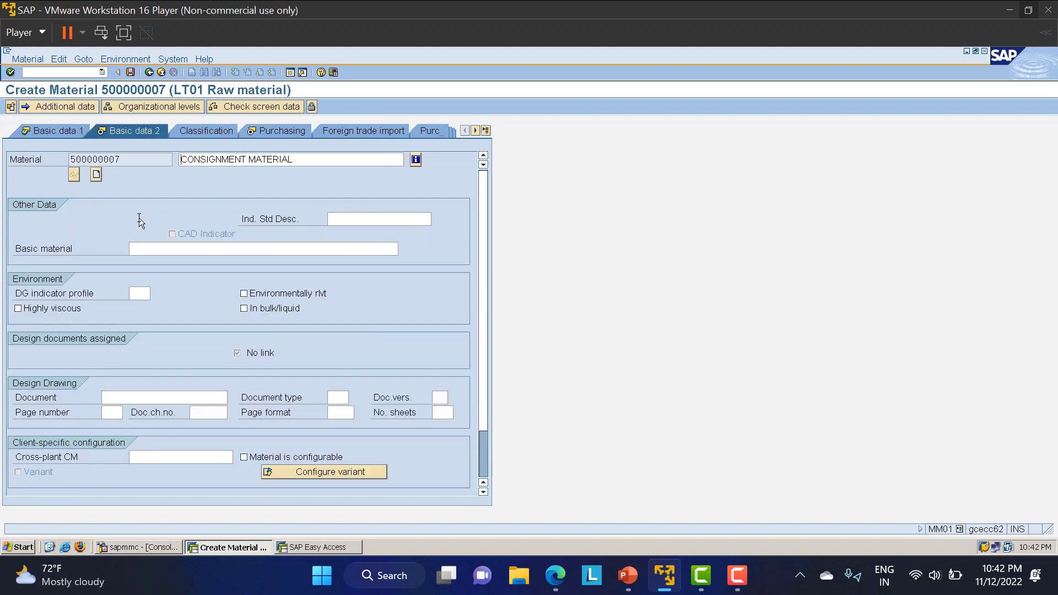
Continue to the Purchasing view, fill in the purchasing group, and save the new consignment material
key("Return")
left_click(138, 248)
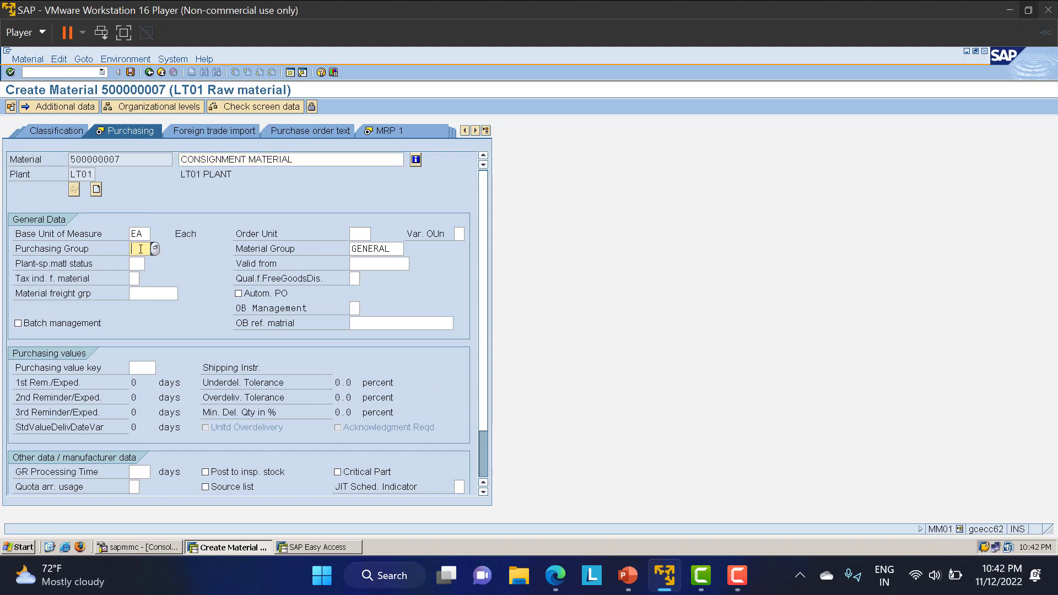
key("ctrl+s")
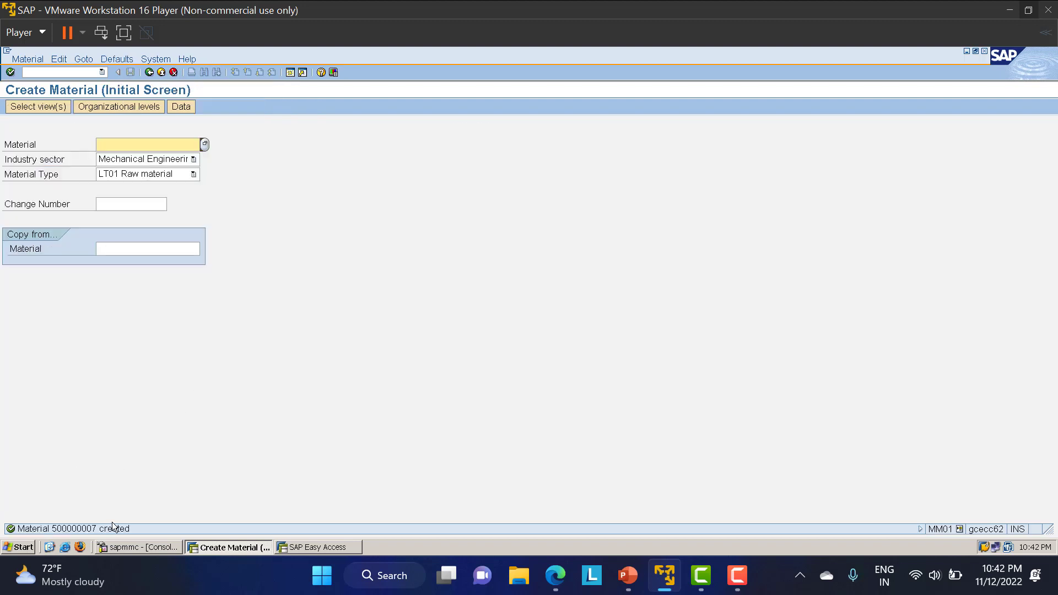
Start transaction XK01 and accept LT01 as company code, purchasing organization and account group for a new vendor
left_click(73, 72)
type("/")
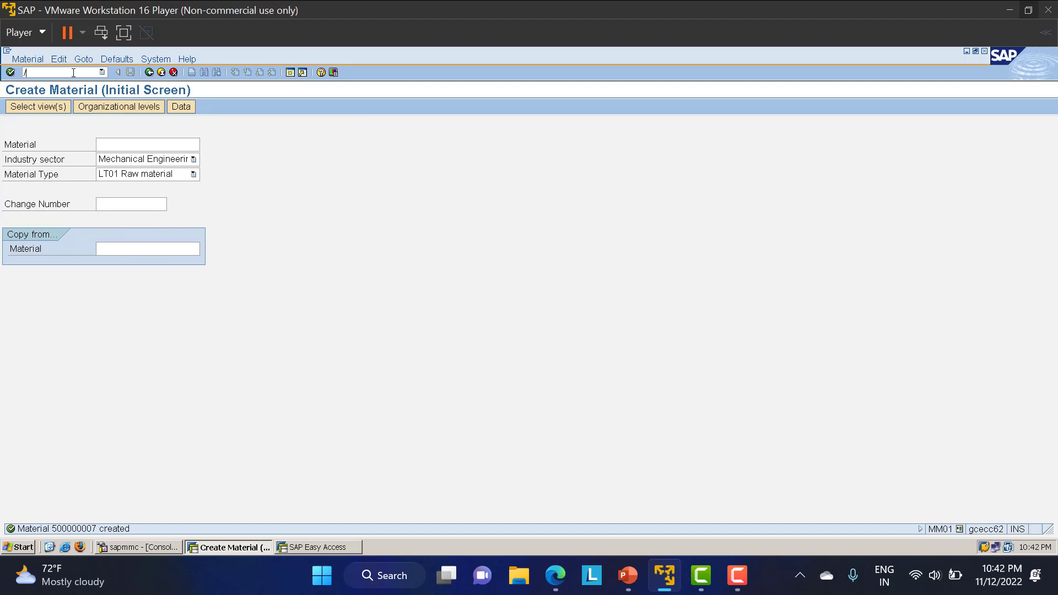
type("NXK01")
key("Return")
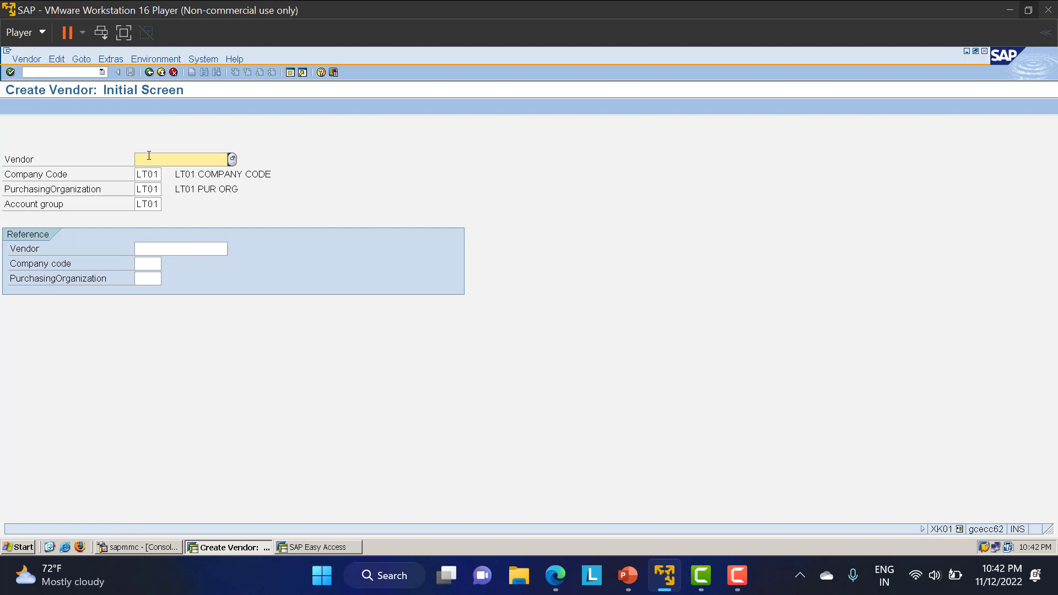
key("Return")
Name the vendor "CONSIGNMENT VENDOR", set its country to IN, and continue to the accounting information
left_click(251, 204)
type("CONSIGNMENT VENDOR")
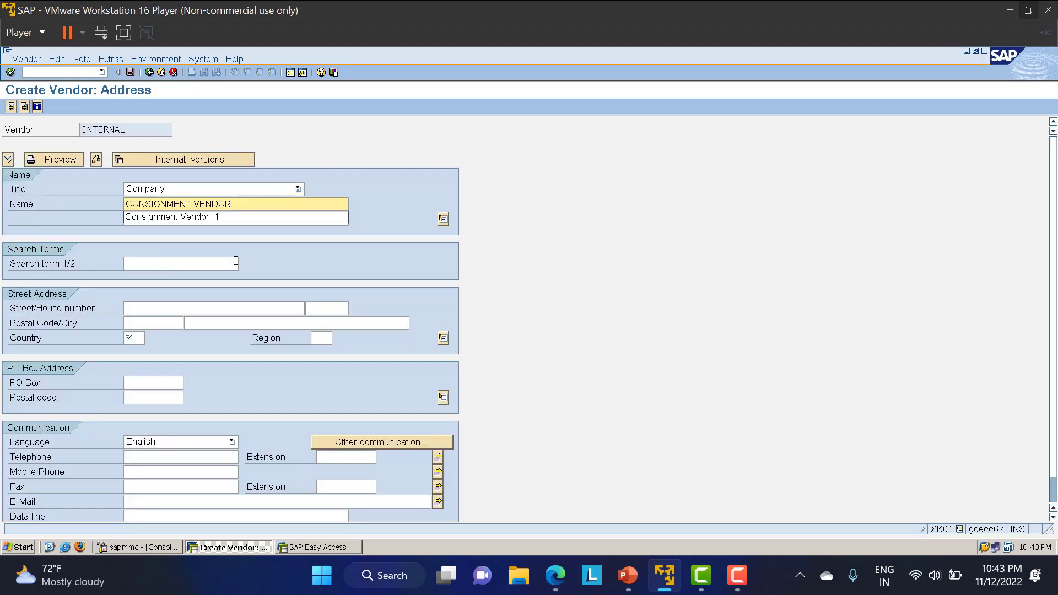
key("Down")
left_click(140, 342)
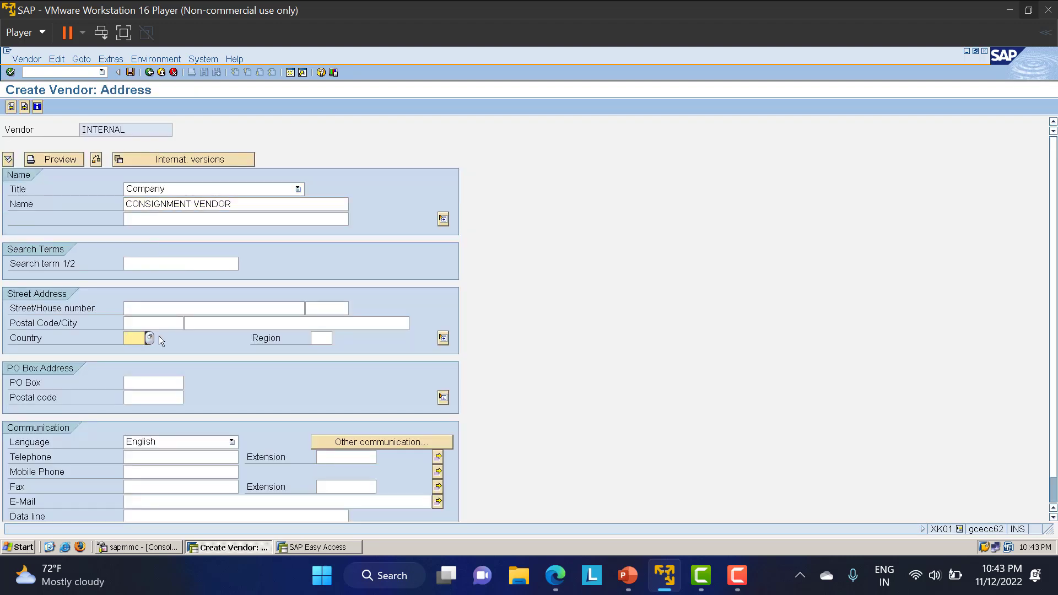
type("IN")
key("Return")
key("Return")
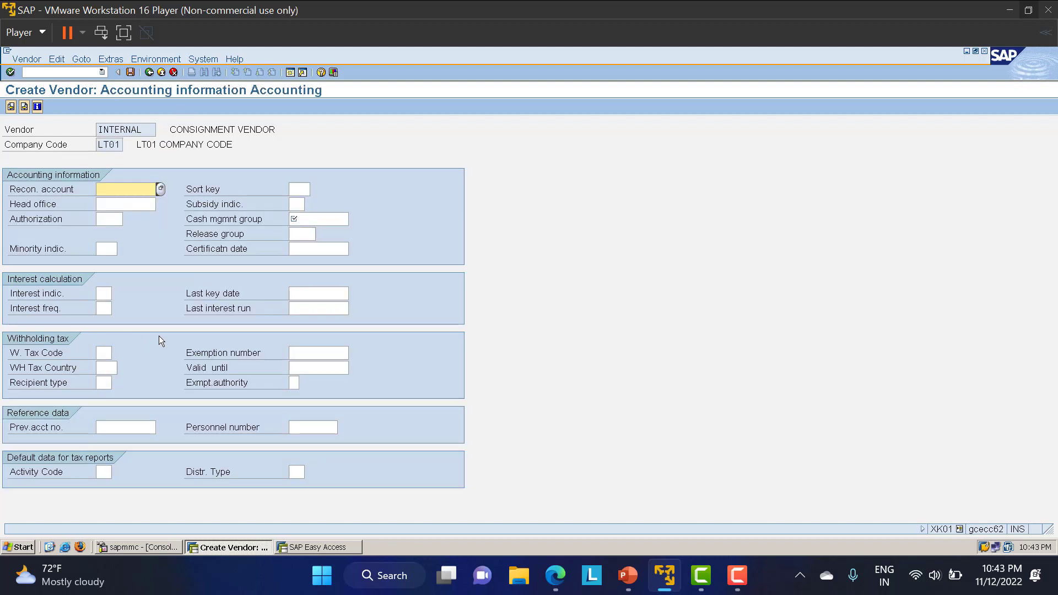
Fill in the reconciliation account from the suggested entries and save the vendor
key("BackSpace")
left_click(116, 201)
key("ctrl+s")
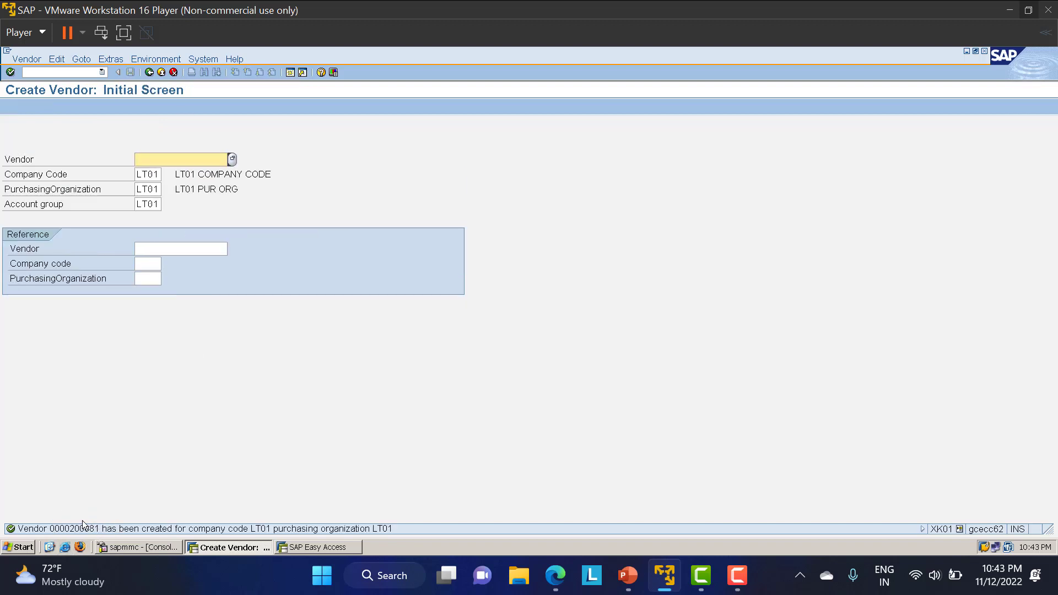
Start transaction ME11 and open a Consignment info record for the new vendor and material 500000007 in plant LT01
left_click(62, 73)
type("/")
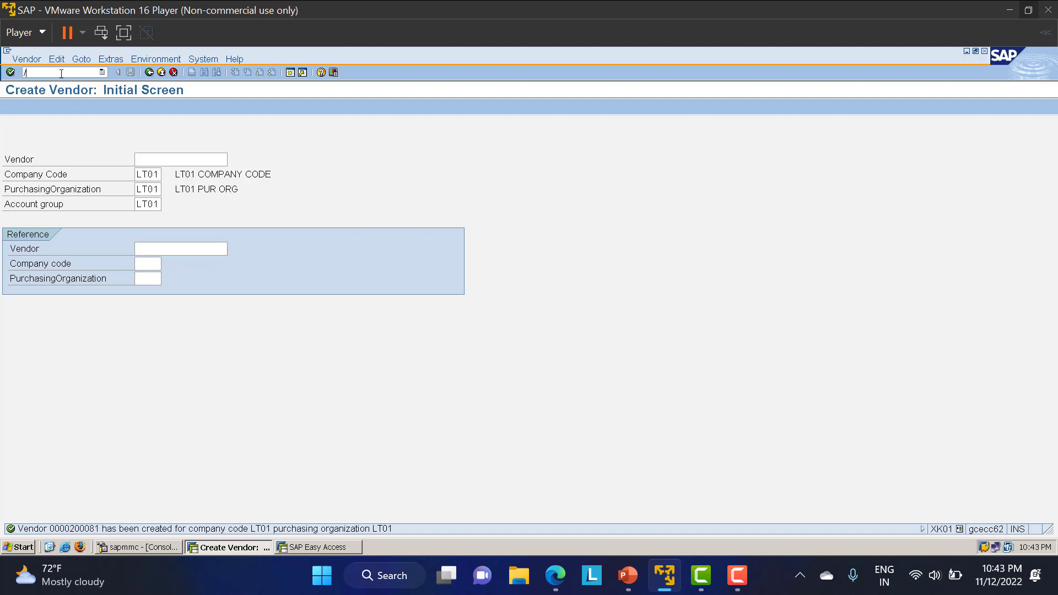
type("NME1")
key("Return")
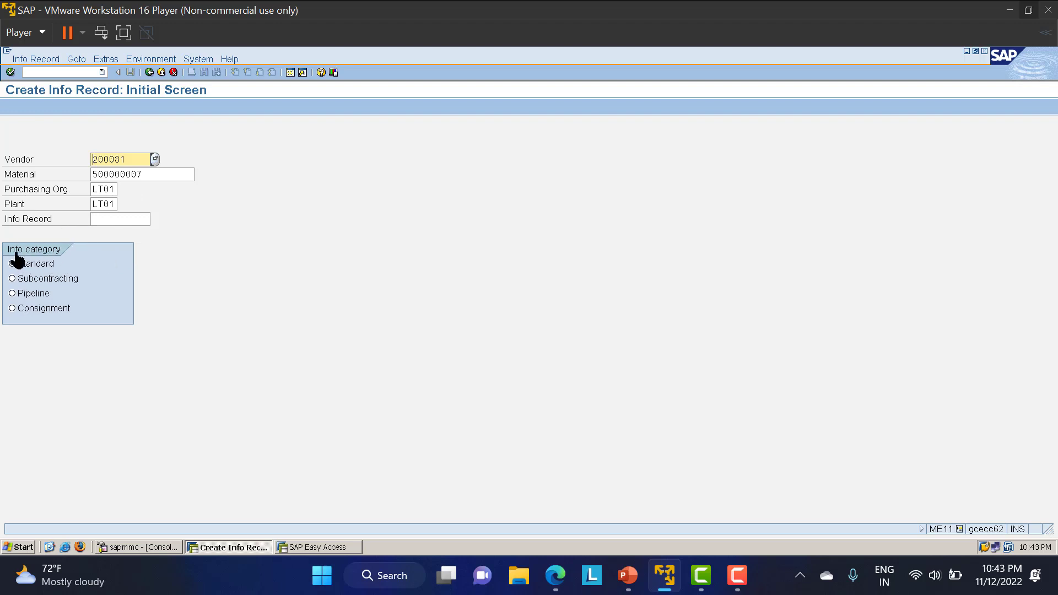
left_click(12, 309)
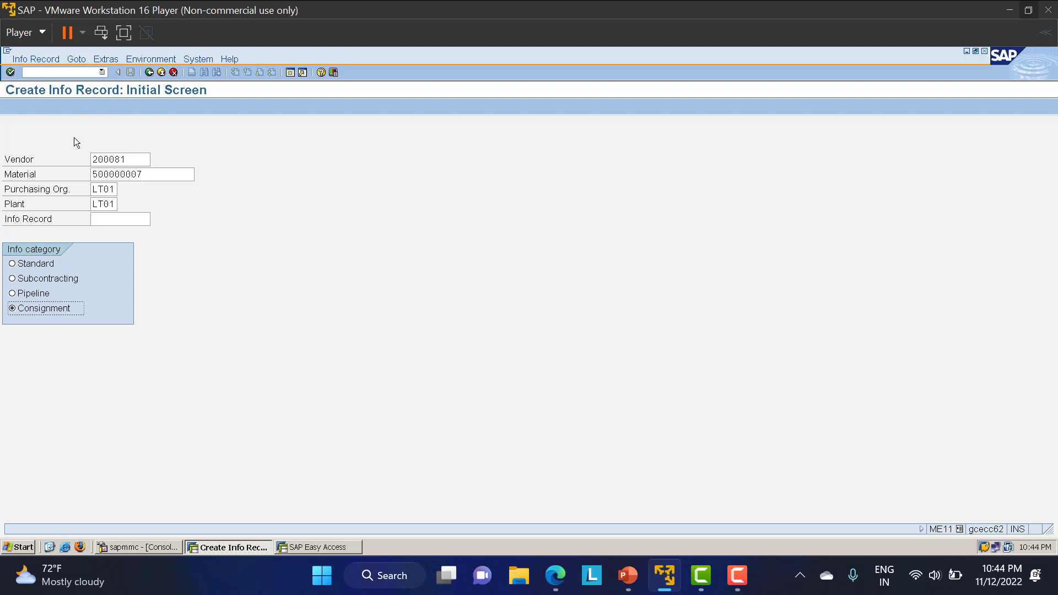
key("Return")
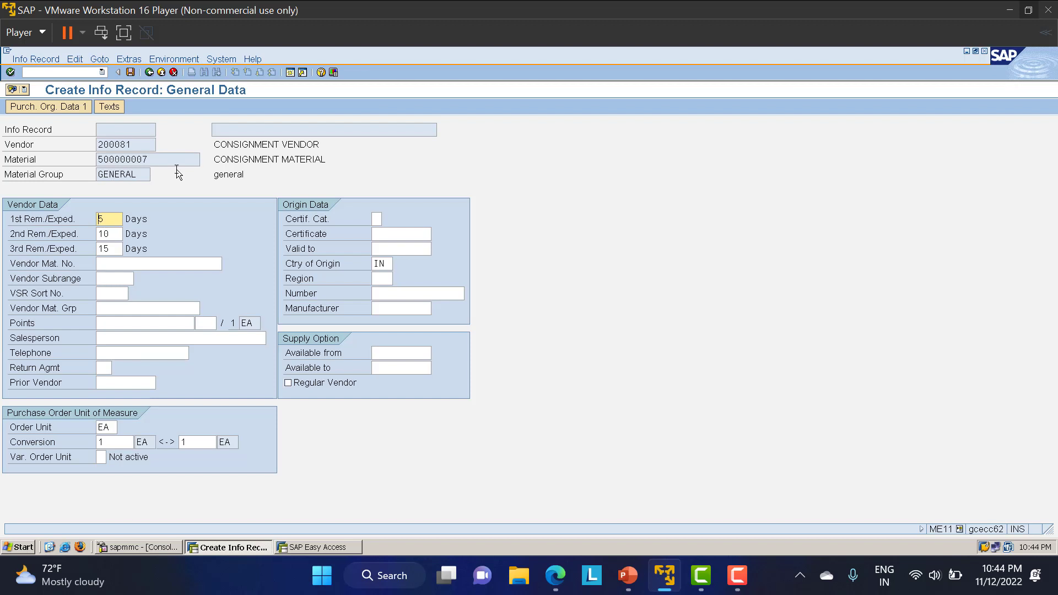
Set the standard quantity to 100 EA and the net price to 70 INR in the purchasing organization data, and save the info record
key("Return")
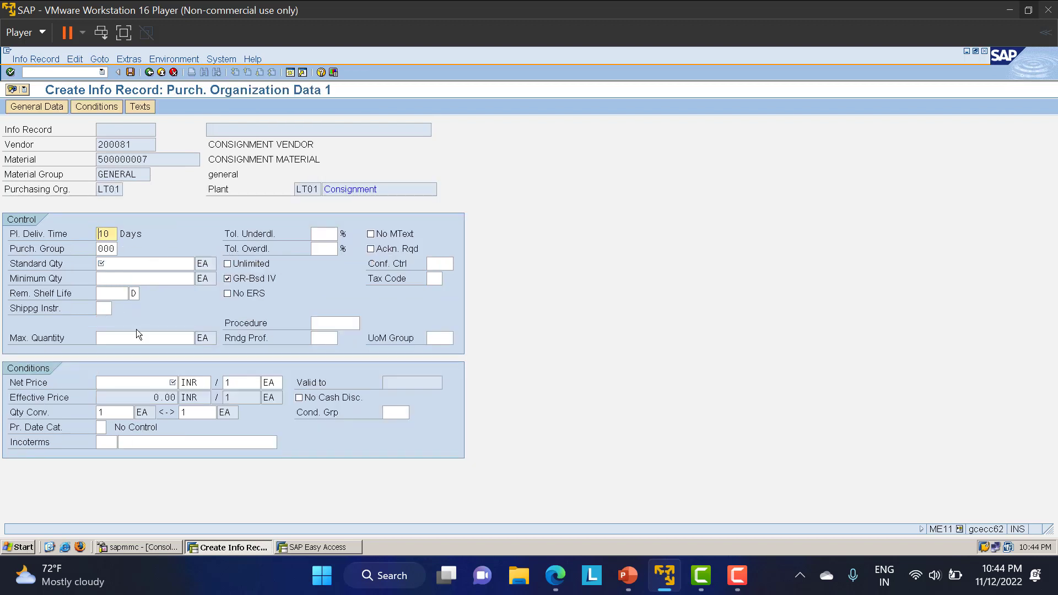
left_click(122, 269)
type("100")
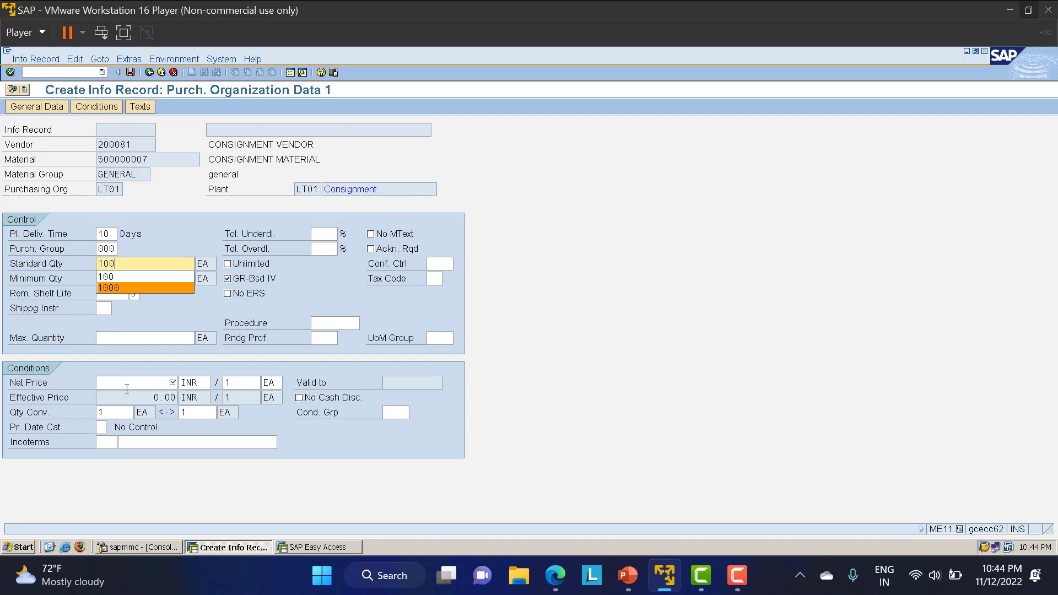
left_click(128, 382)
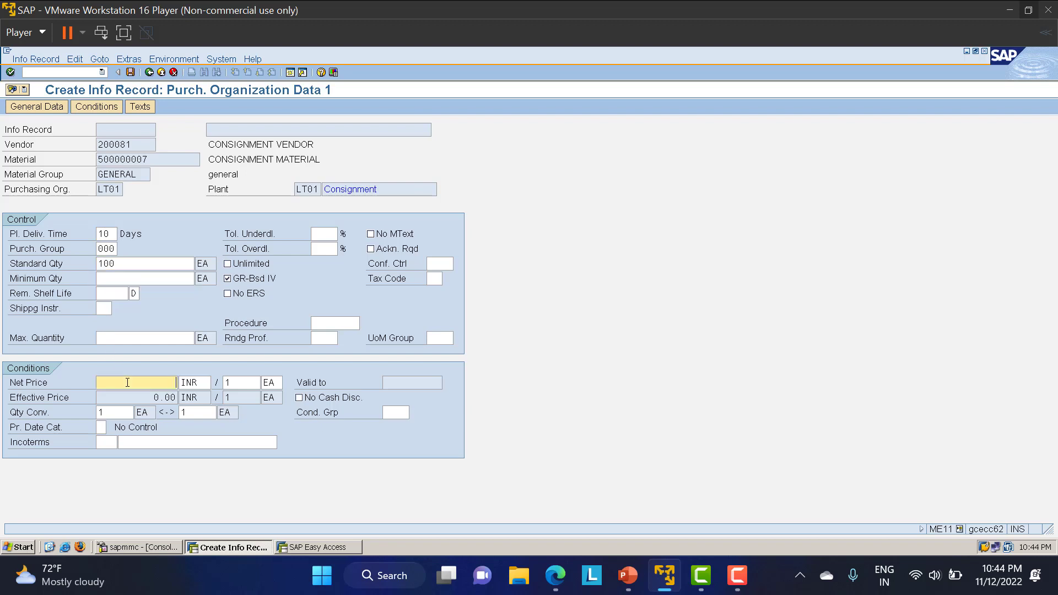
type("100")
key("shift+Home")
type("70")
key("Return")
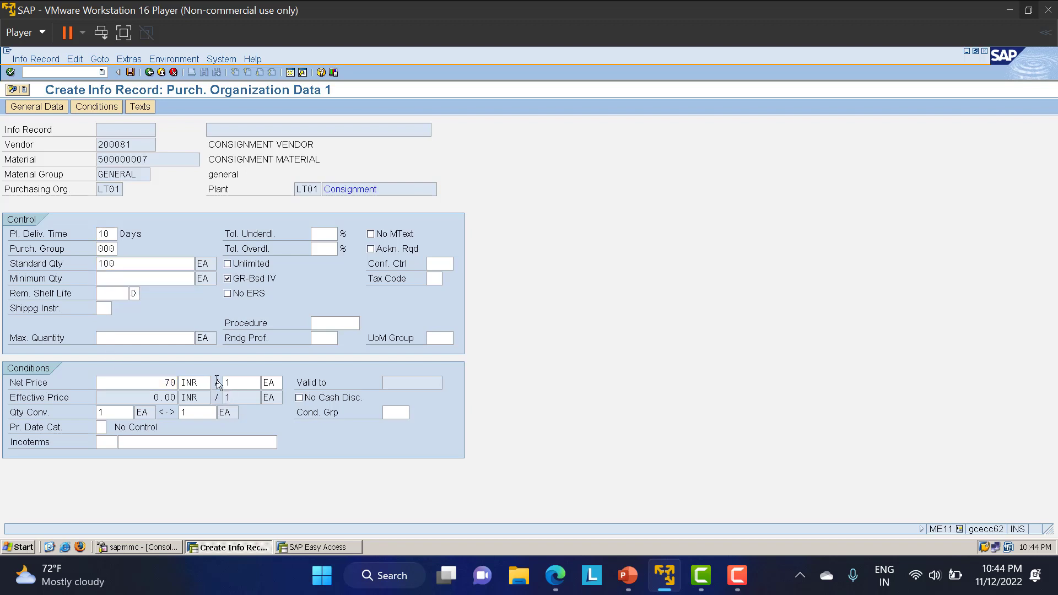
key("Return")
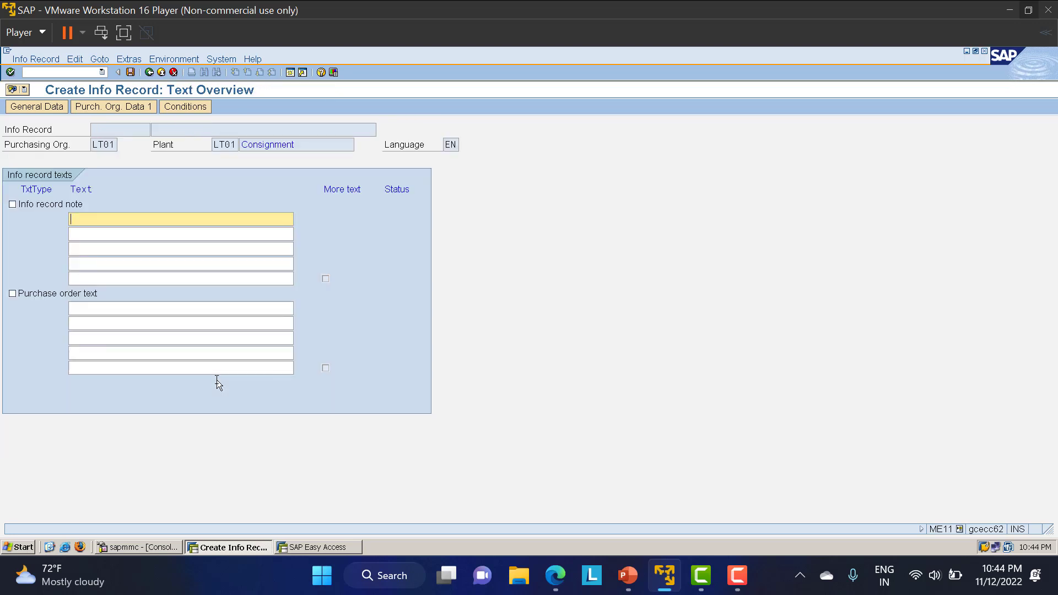
key("Return")
key("Return")
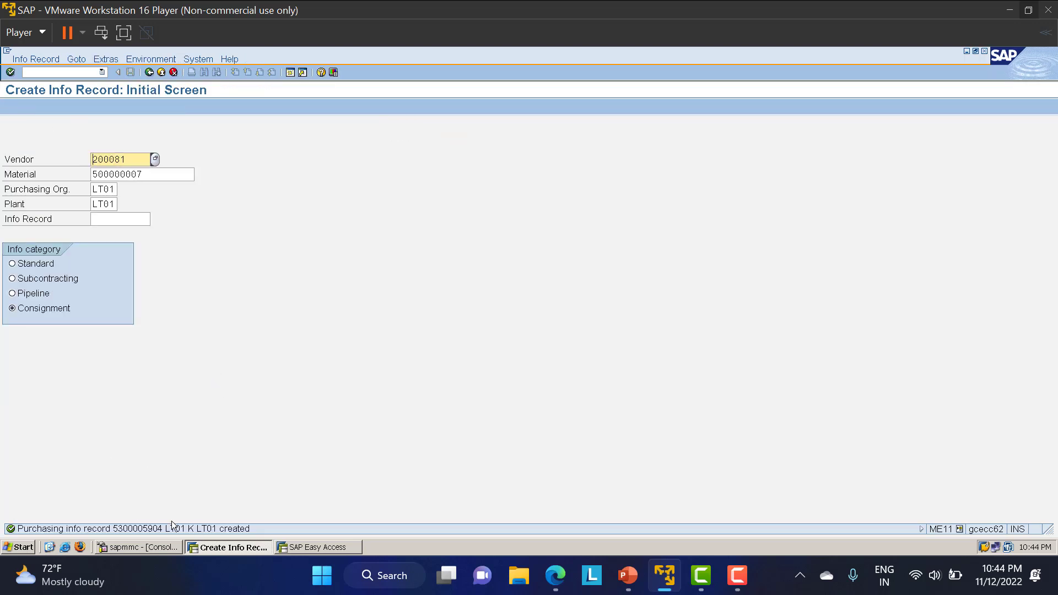
Start transaction ME21N for a standard purchase order and enter the new consignment vendor's number
left_click(53, 75)
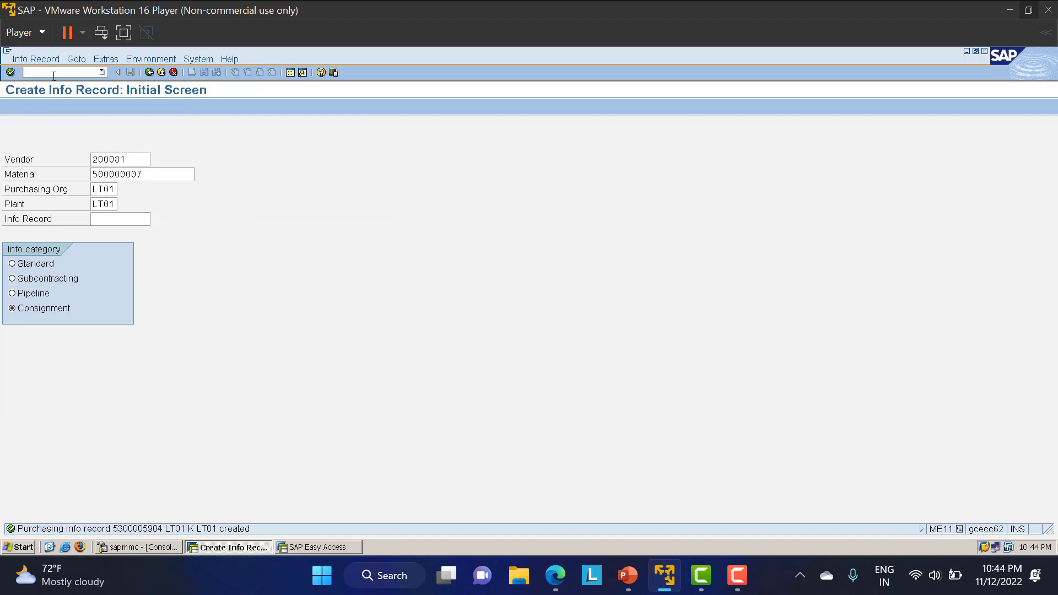
type("/NME21N")
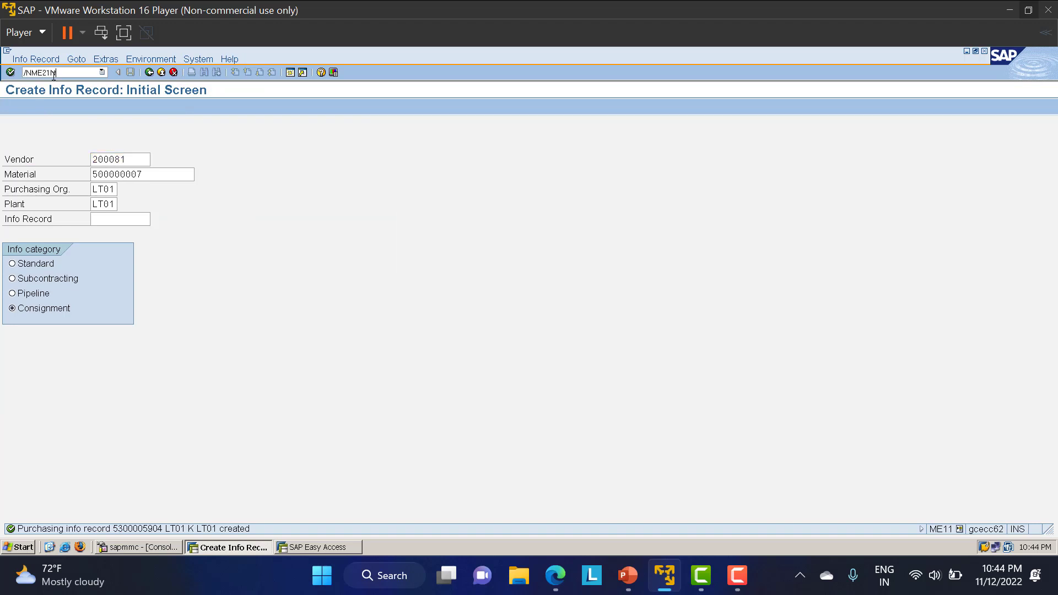
key("Return")
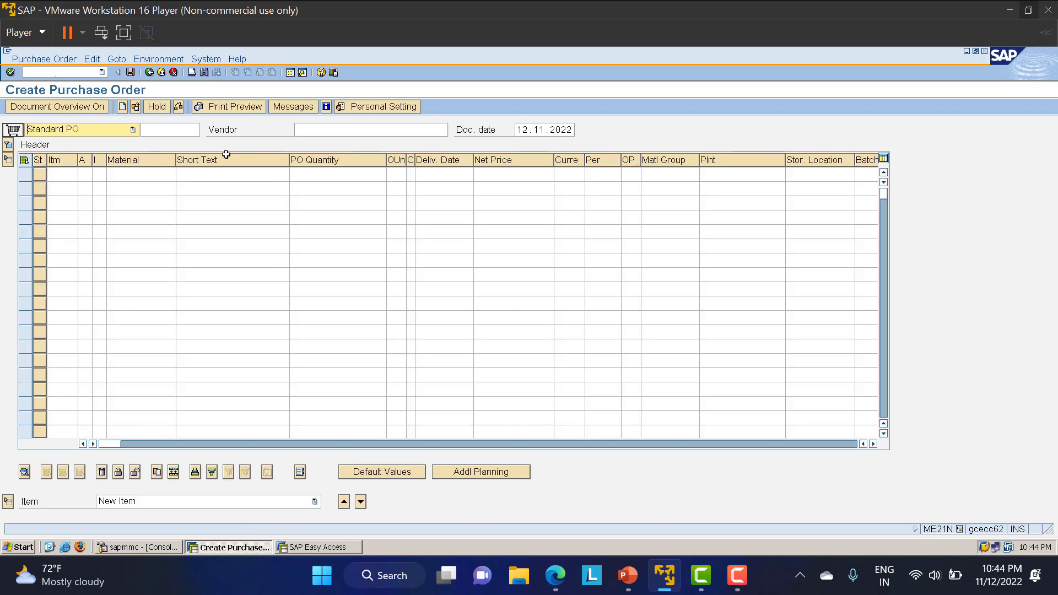
left_click(321, 134)
type("2")
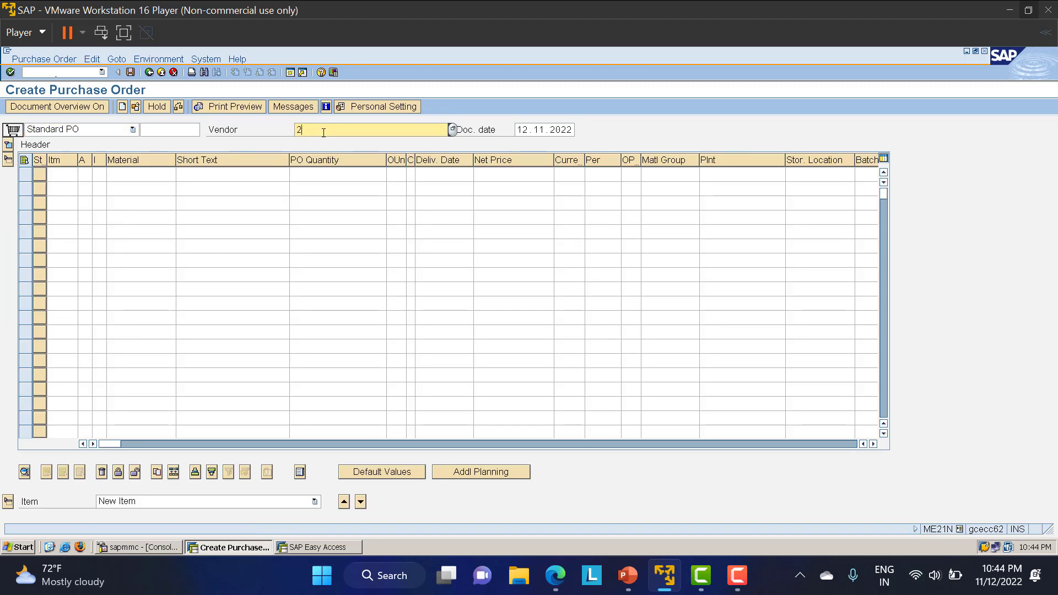
type("000")
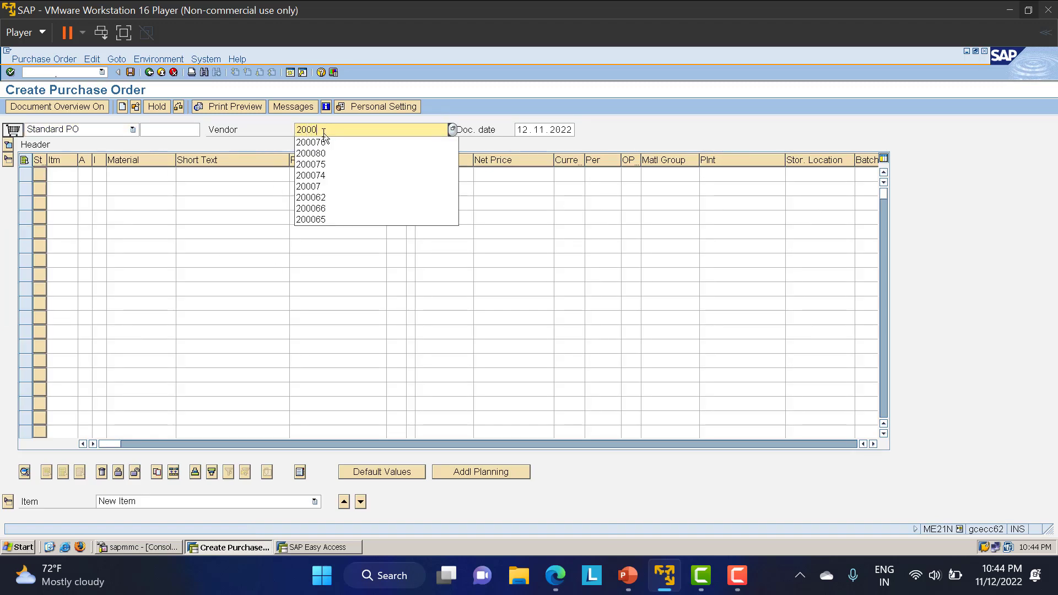
type("81")
Add an order item for material 500000007 with quantity 1000, plant LT01 and storage location LT01
left_click(124, 176)
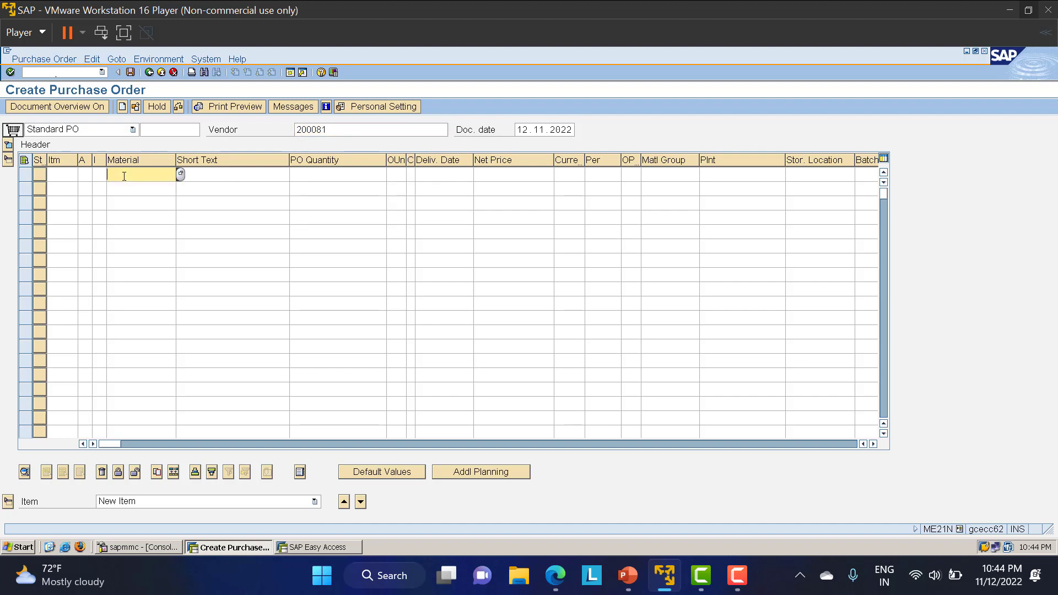
type("5")
left_click(143, 188)
key("BackSpace")
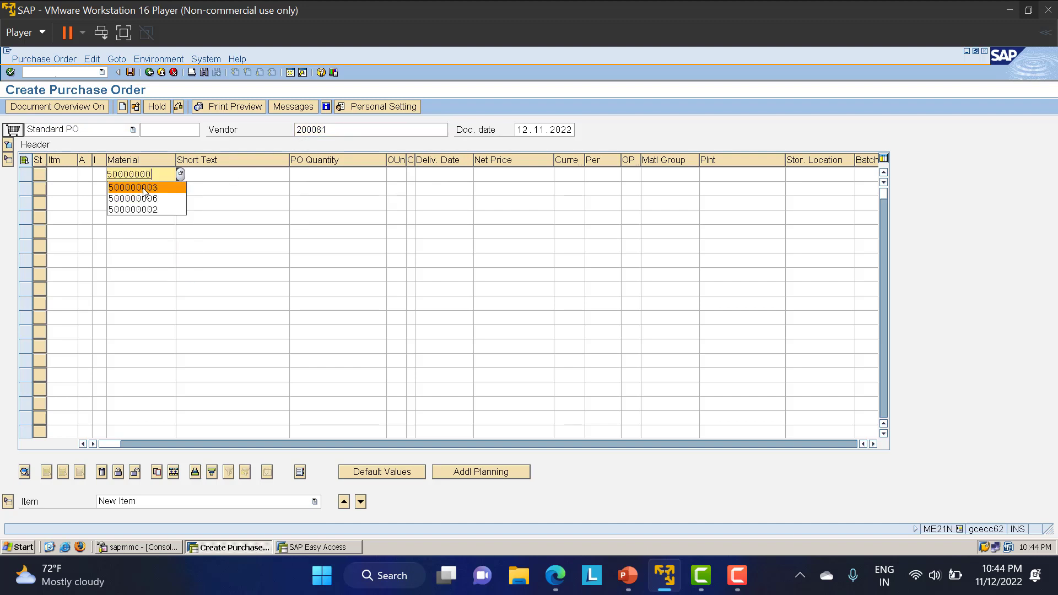
type("7")
left_click(319, 175)
type("1000")
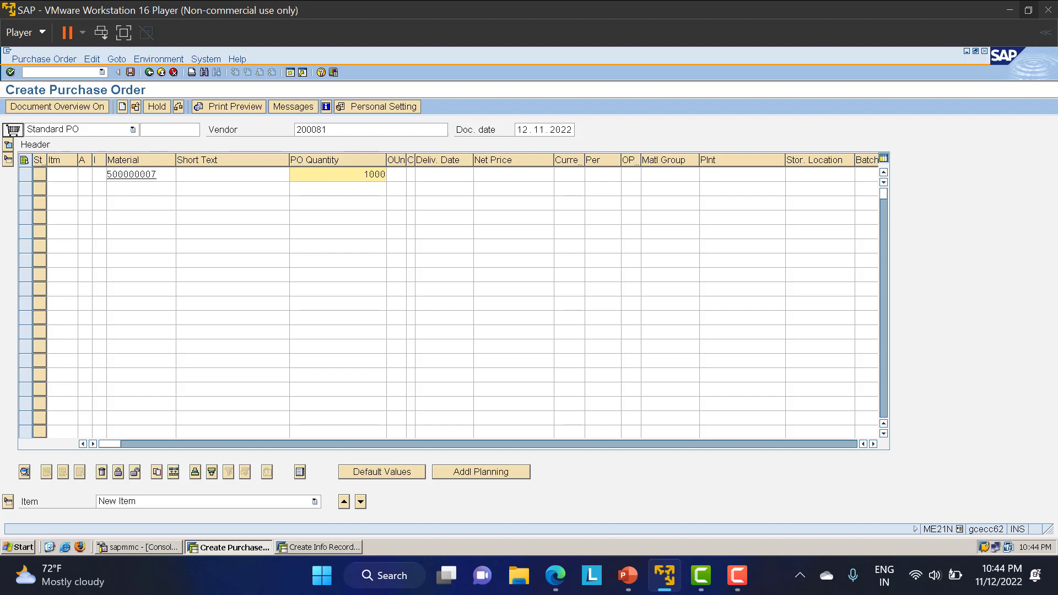
left_click(721, 176)
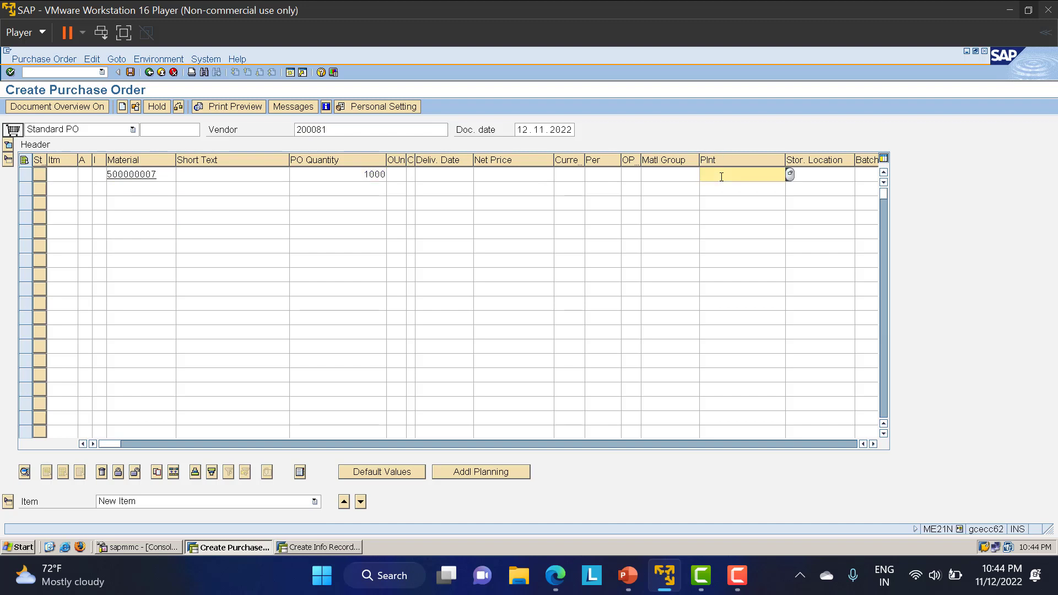
type("LT01")
key("Tab")
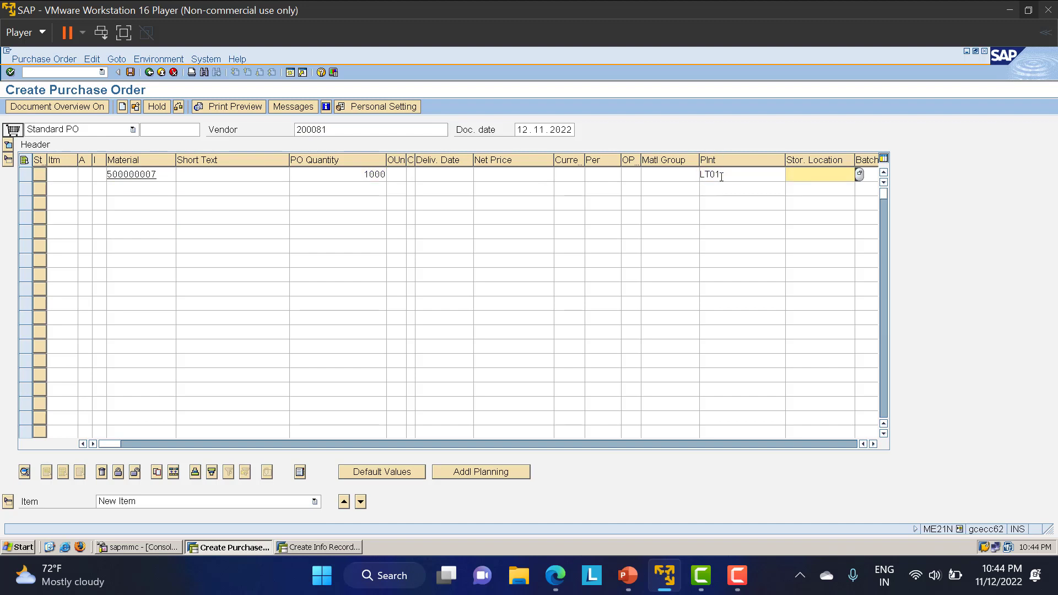
type("LT01")
Set the order item's category to K Consignment from the value list and confirm the item
left_click(105, 174)
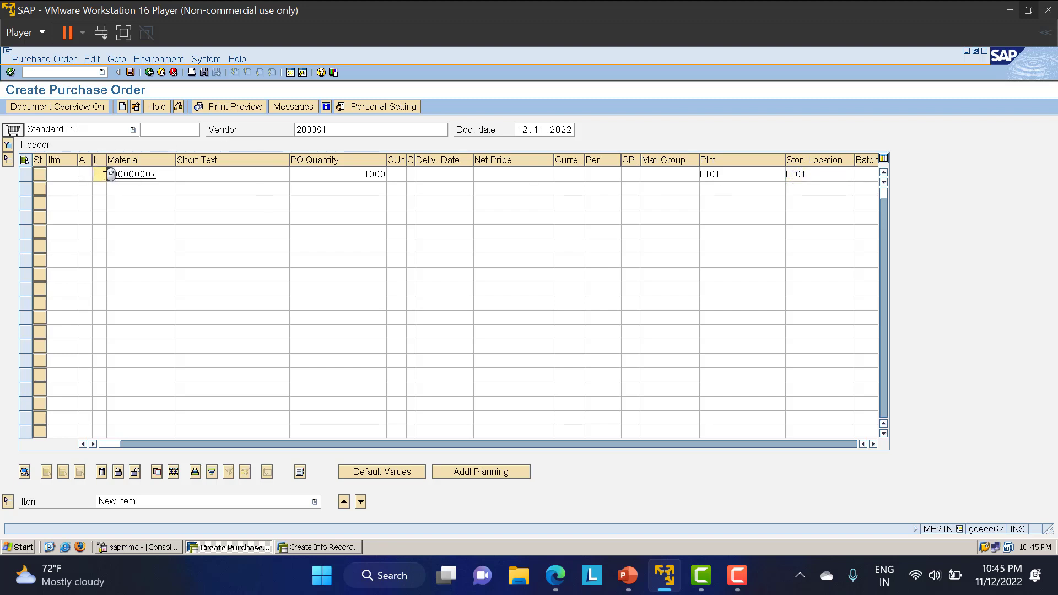
key("F4")
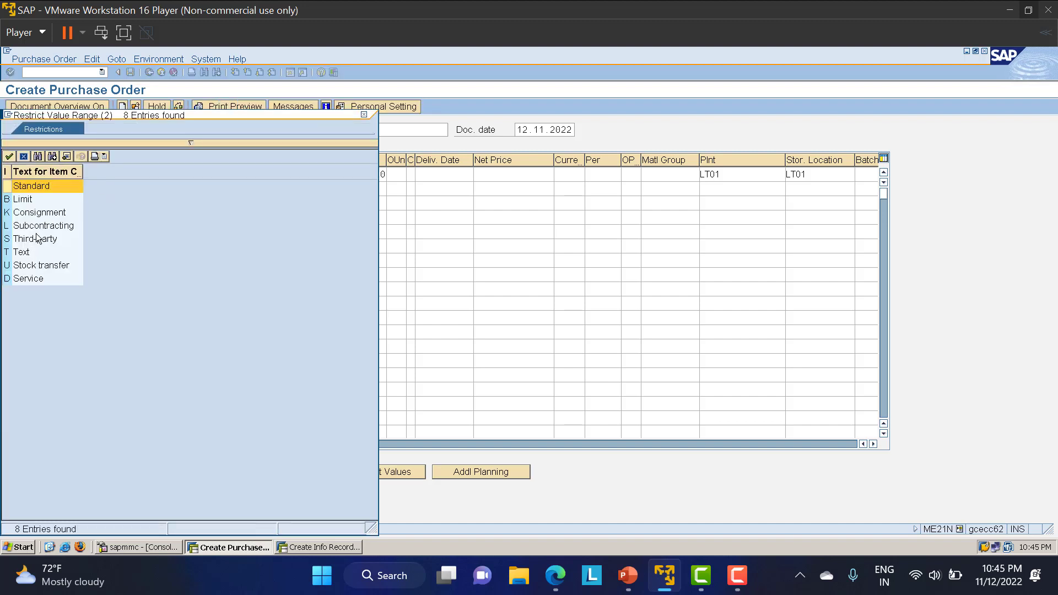
double_click(39, 212)
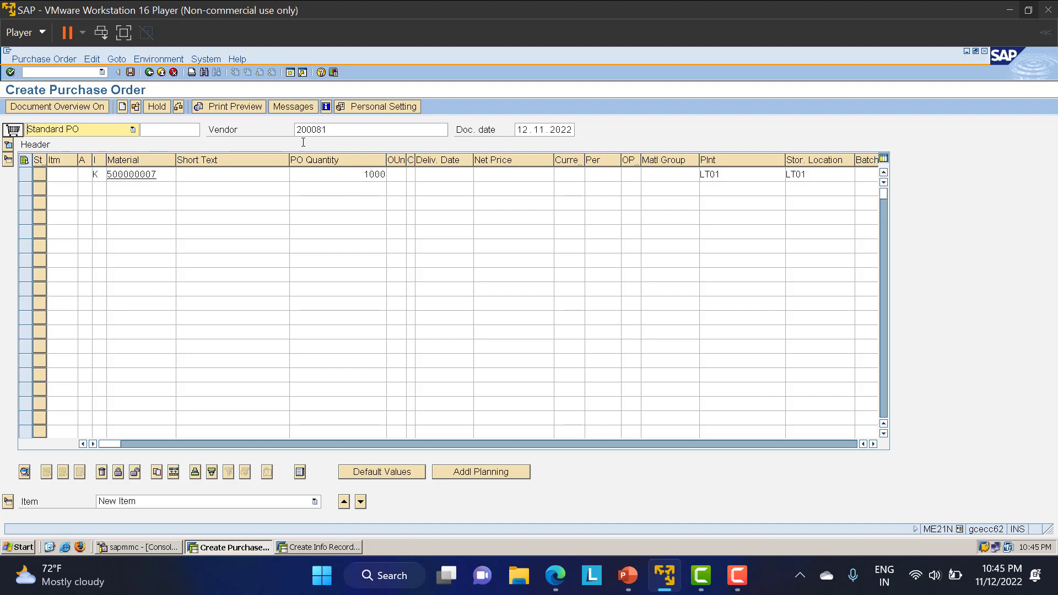
key("Return")
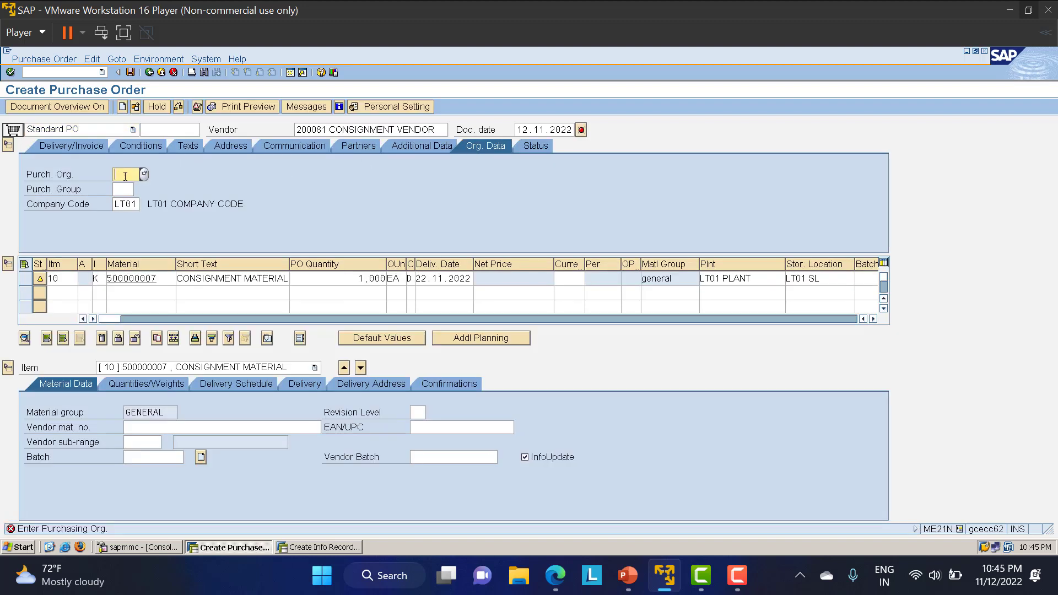
Set the purchasing organization to LT01 and the purchasing group to 000 in the purchase order's organizational data
type("LT01")
key("Tab")
key("BackSpace")
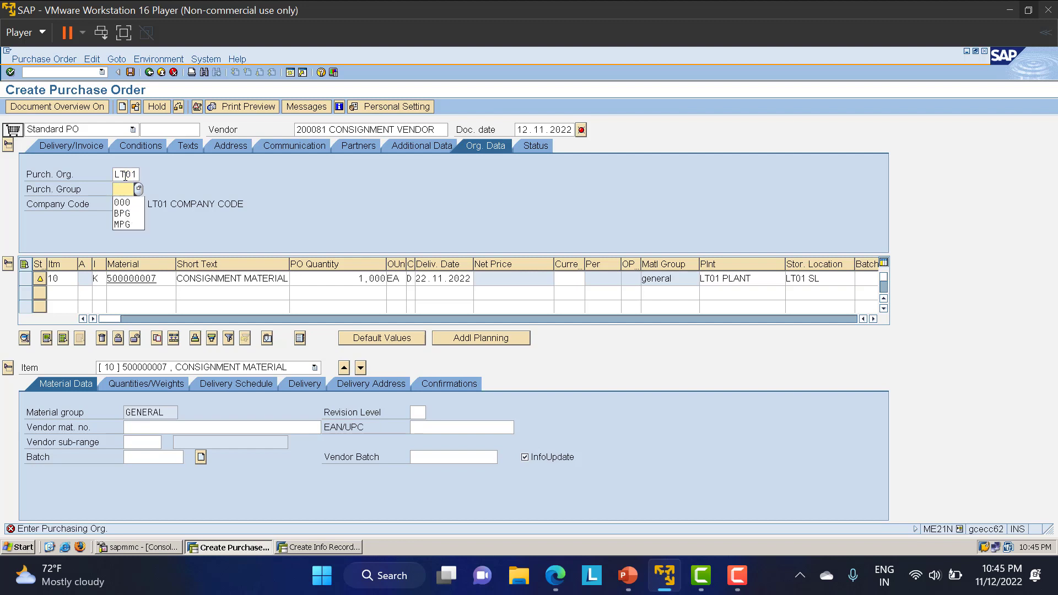
key("Down")
key("Return")
key("Return")
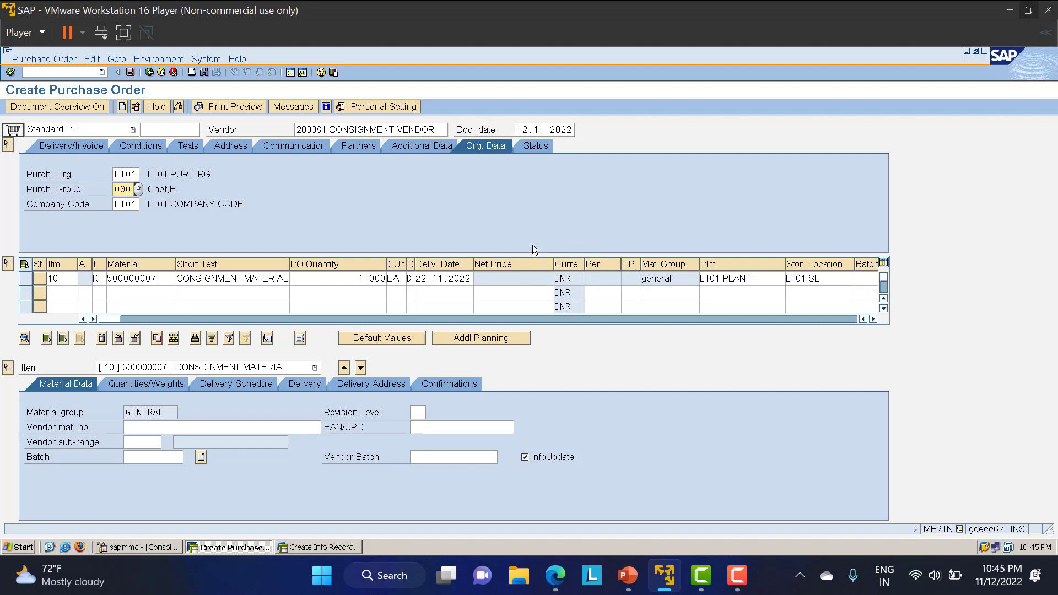
double_click(100, 277)
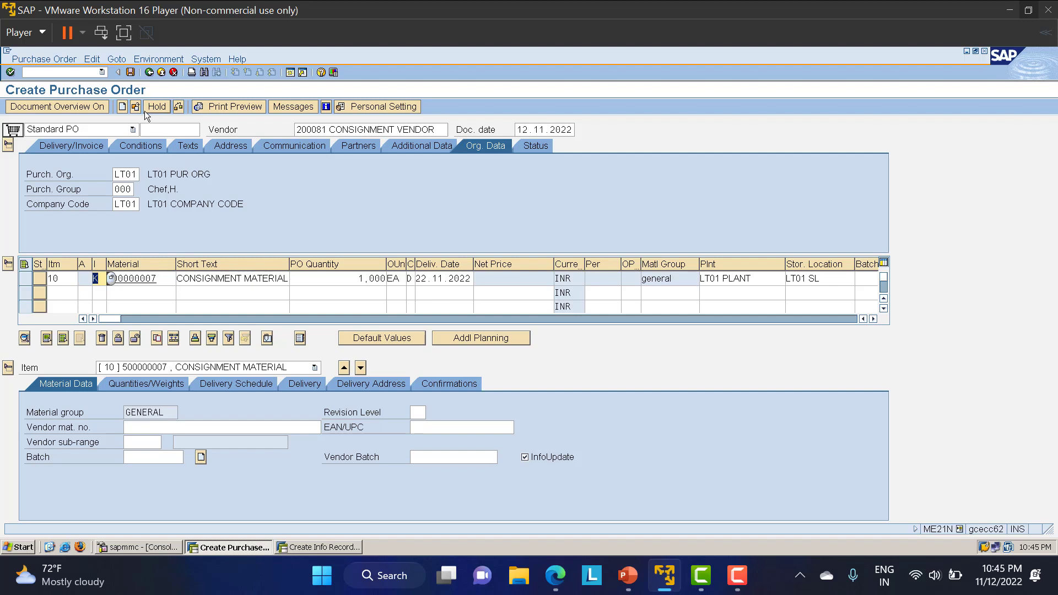
Add a BNEU (New PO printout MICO) output message to the purchase order, and check and save the order
left_click(290, 107)
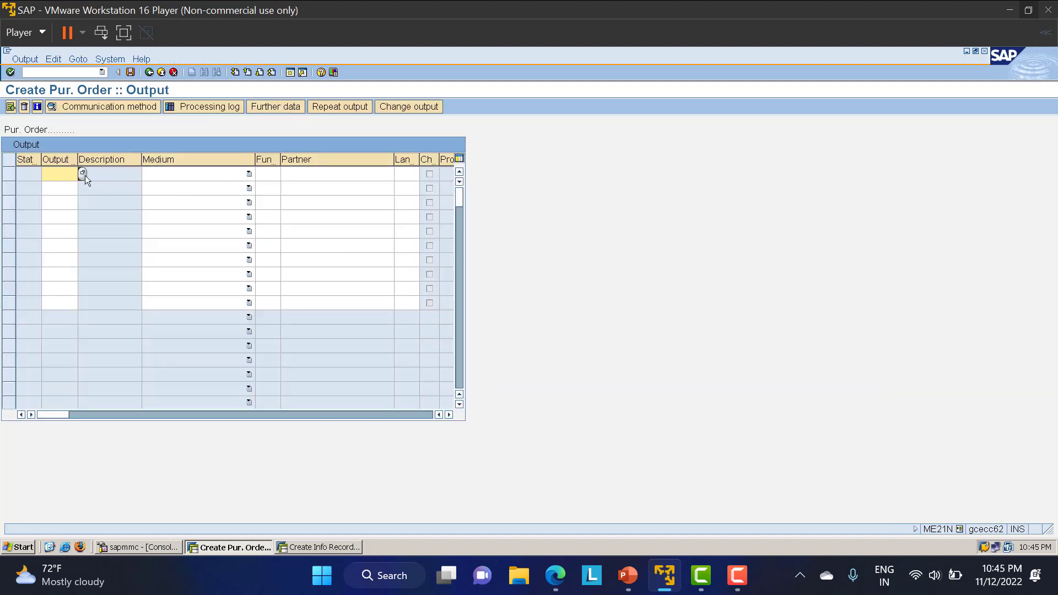
left_click(84, 174)
double_click(105, 266)
key("Return")
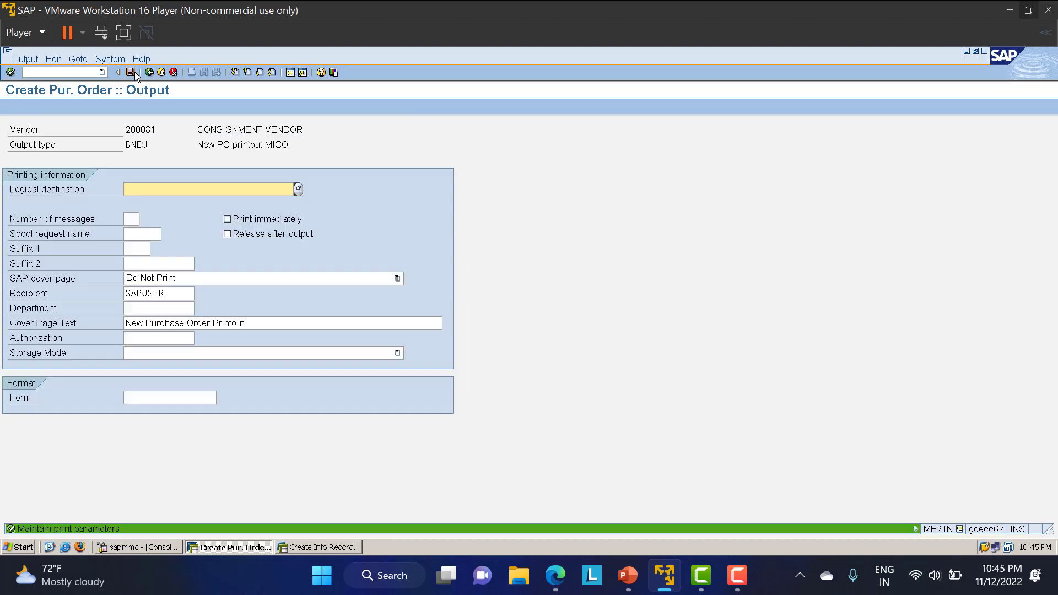
left_click(158, 189)
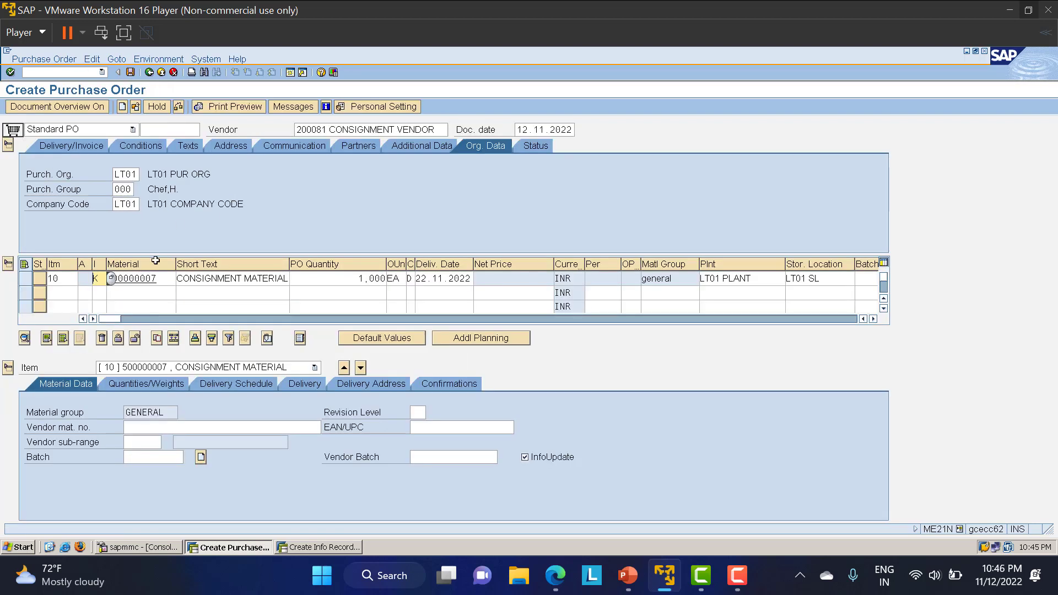
left_click(179, 107)
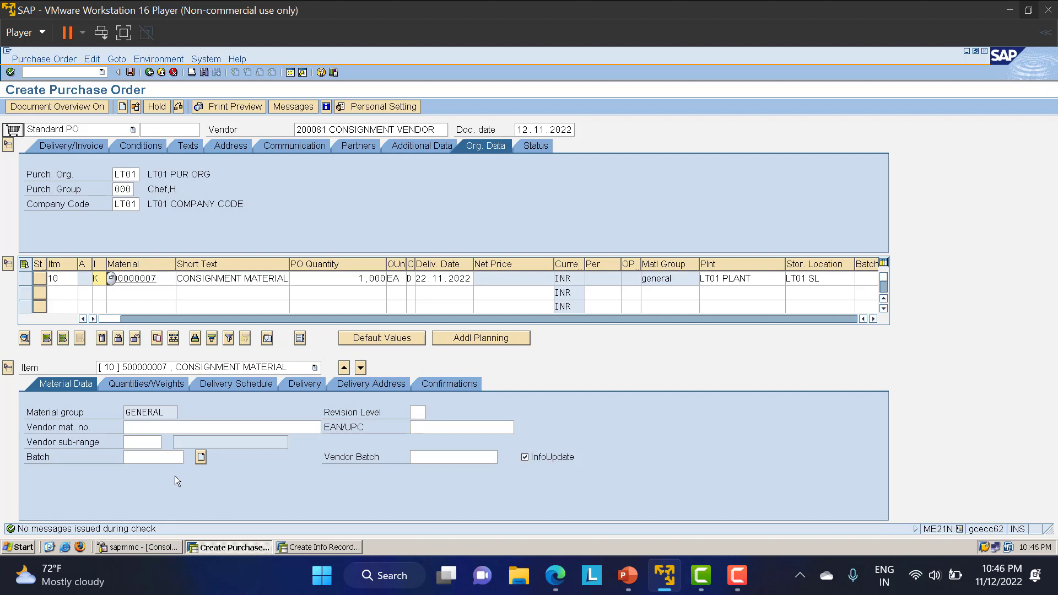
left_click(131, 74)
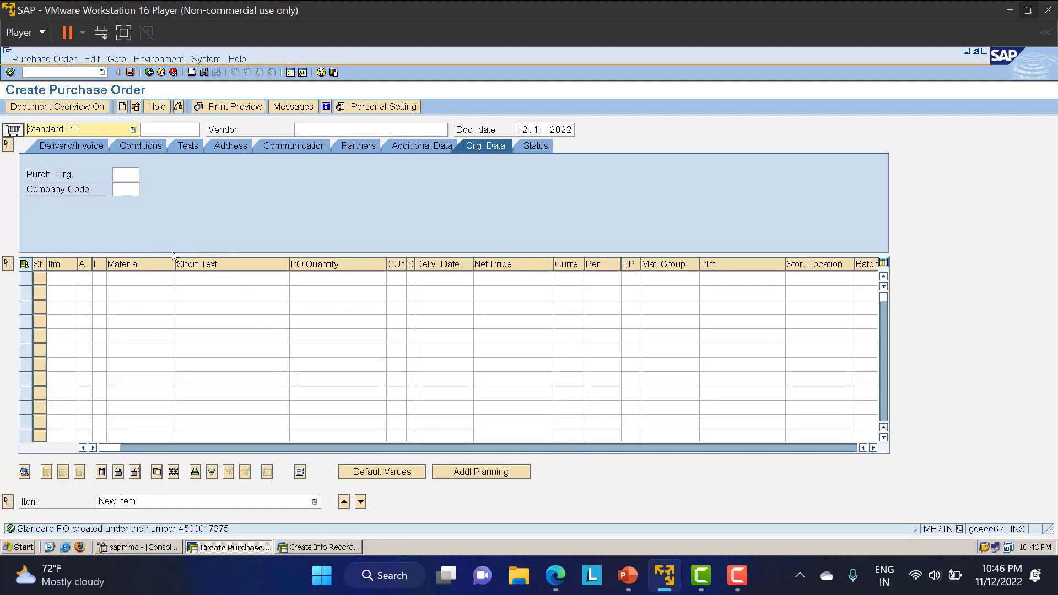
Start transaction ME12 and open the consignment info record for the consignment vendor and material 500000007 at LT01
left_click(78, 69)
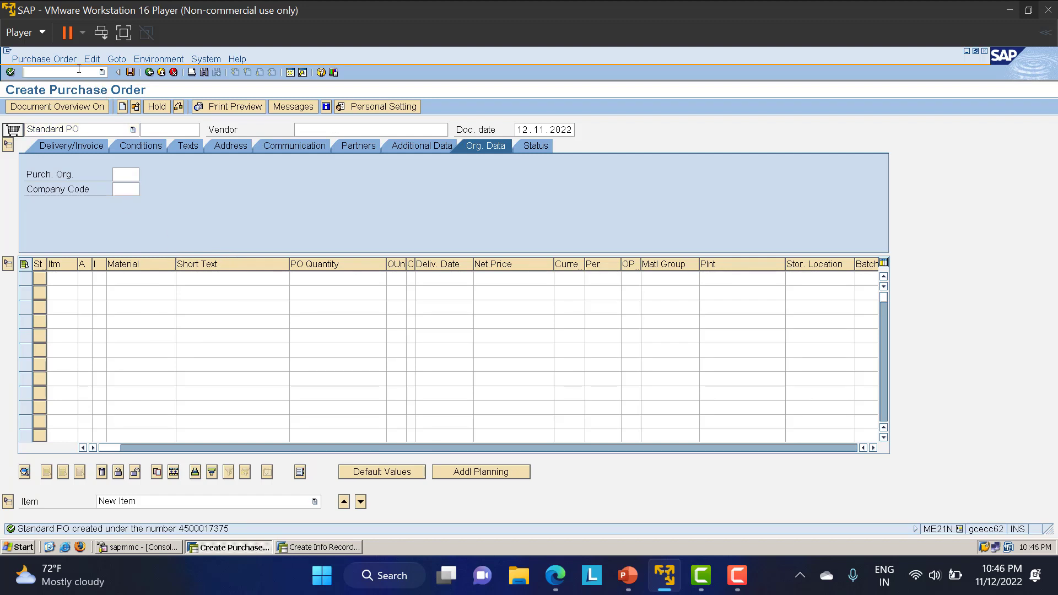
type("/NME12")
key("Return")
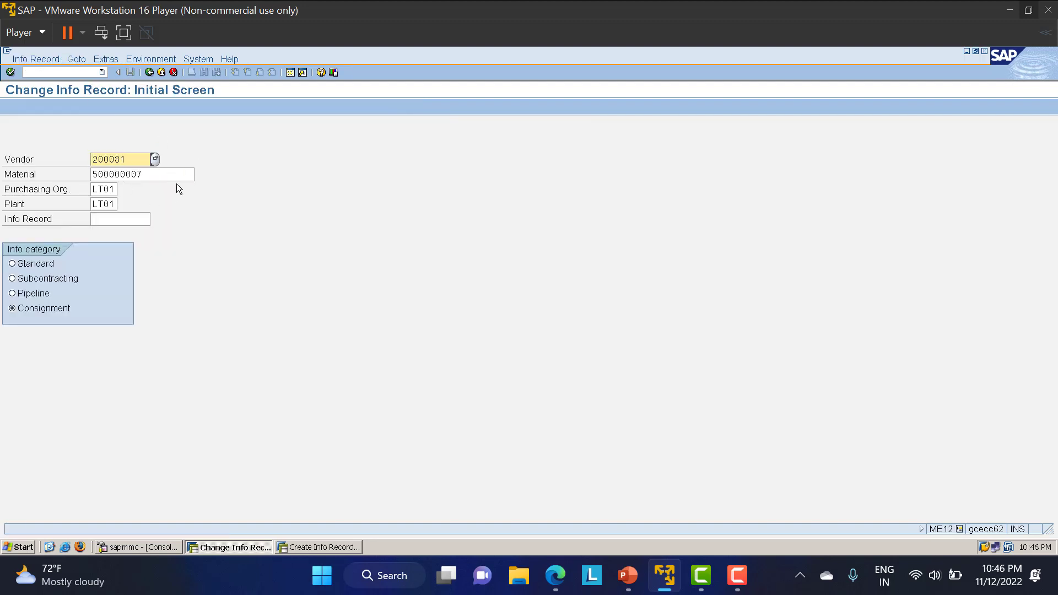
key("Return")
key("Return")
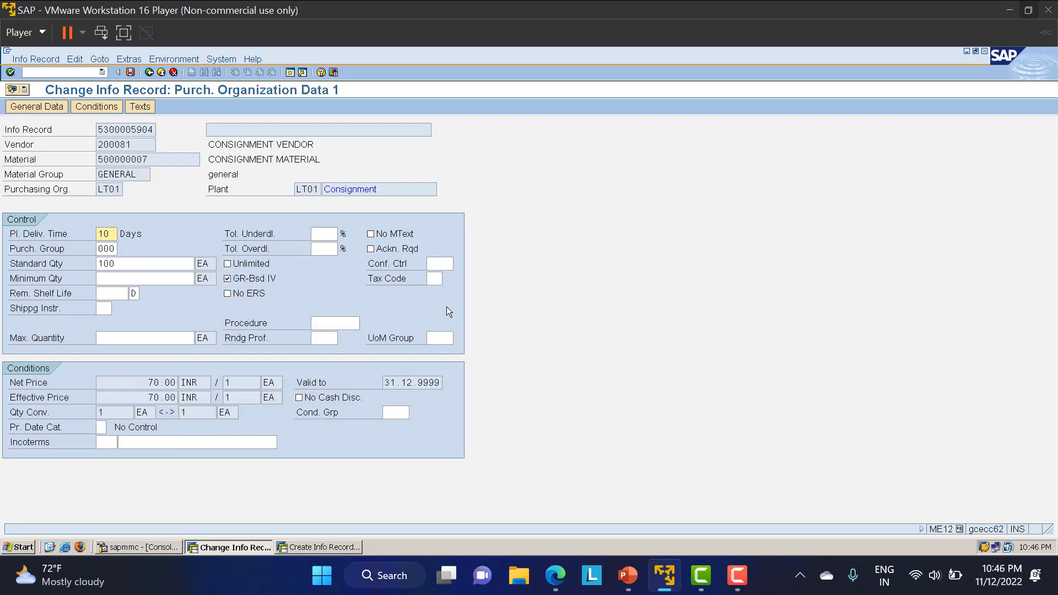
Set the info record's tax code to LT from the value list and save the record
left_click(437, 279)
left_click(446, 279)
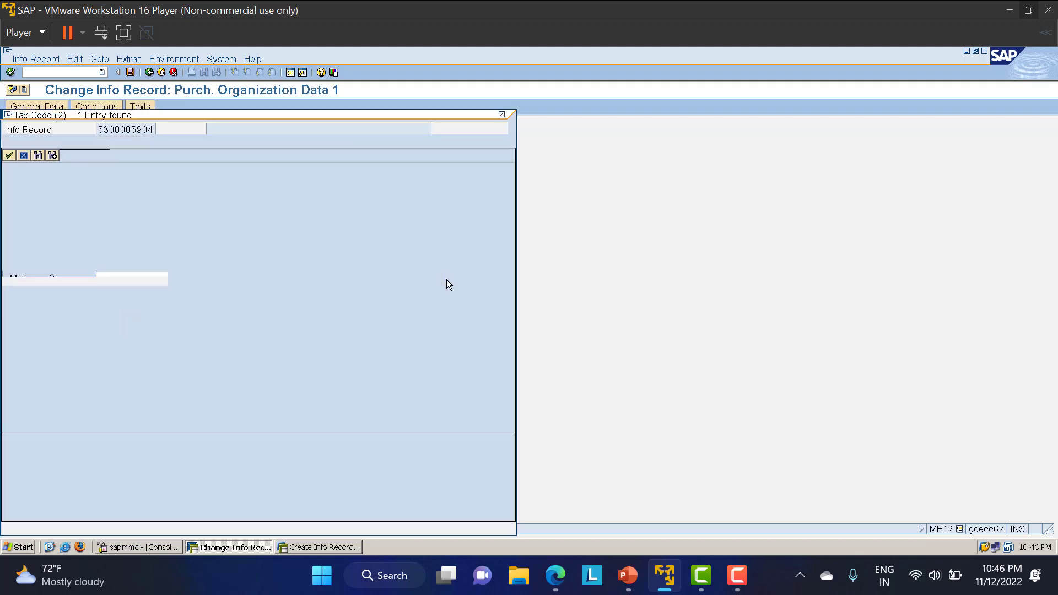
double_click(45, 183)
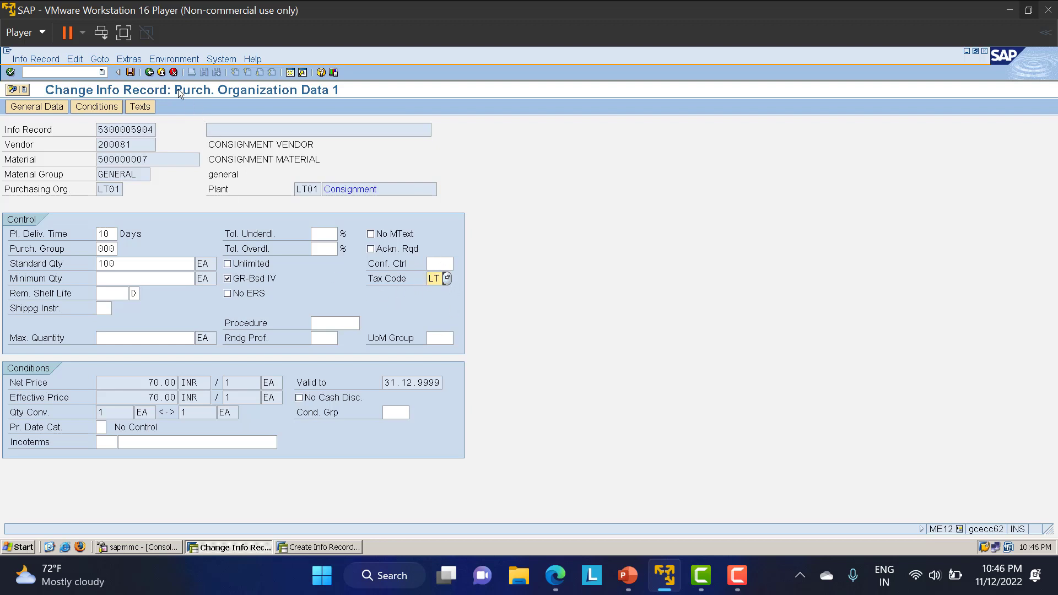
left_click(130, 72)
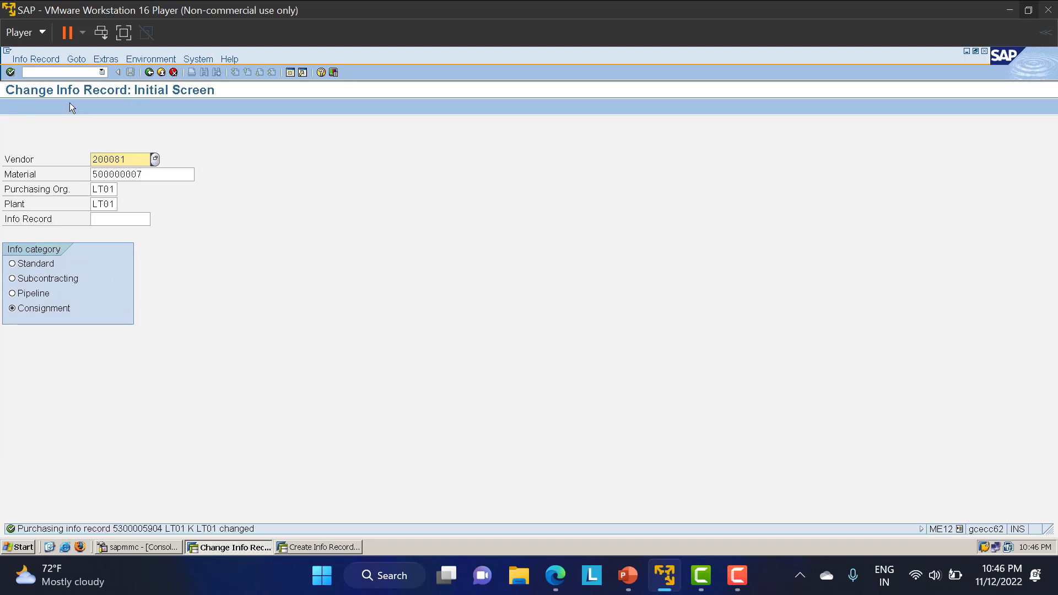
Start transaction MIGO and set it to Goods Receipt for a purchase order
left_click(60, 70)
type("/NM")
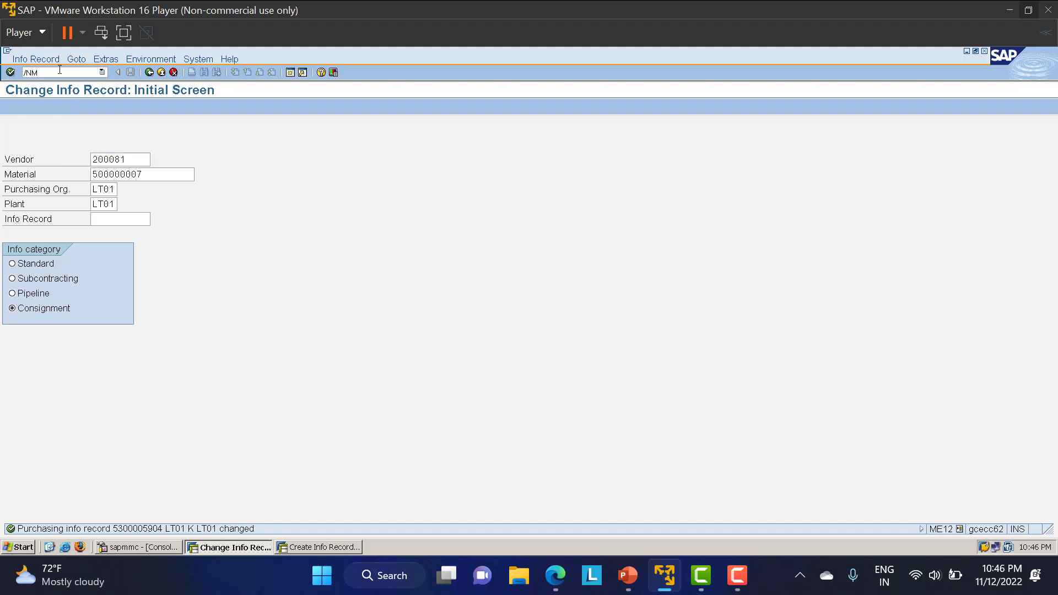
type("IGO")
key("Return")
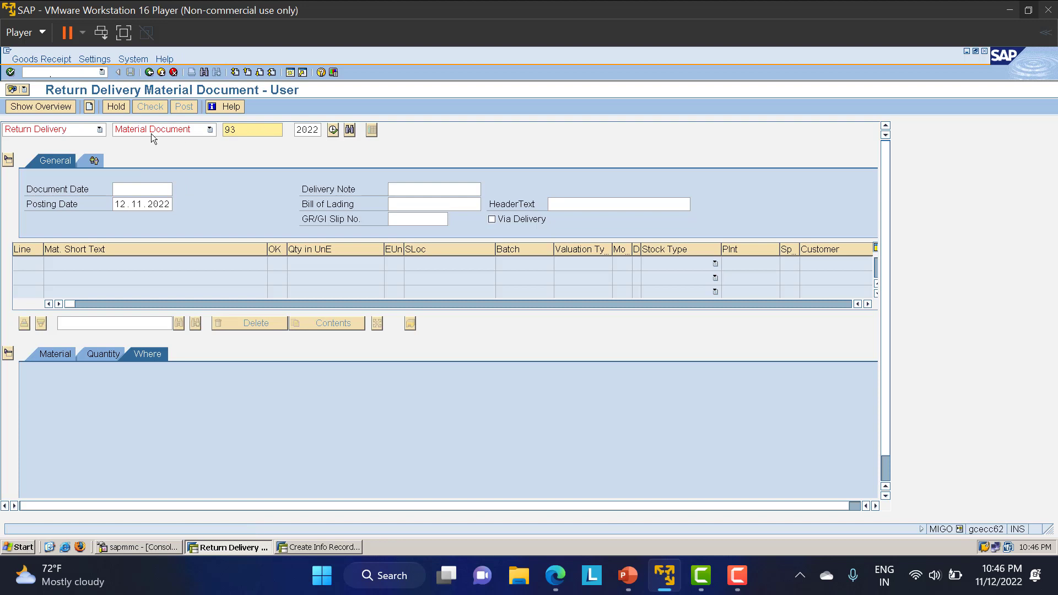
left_click(82, 131)
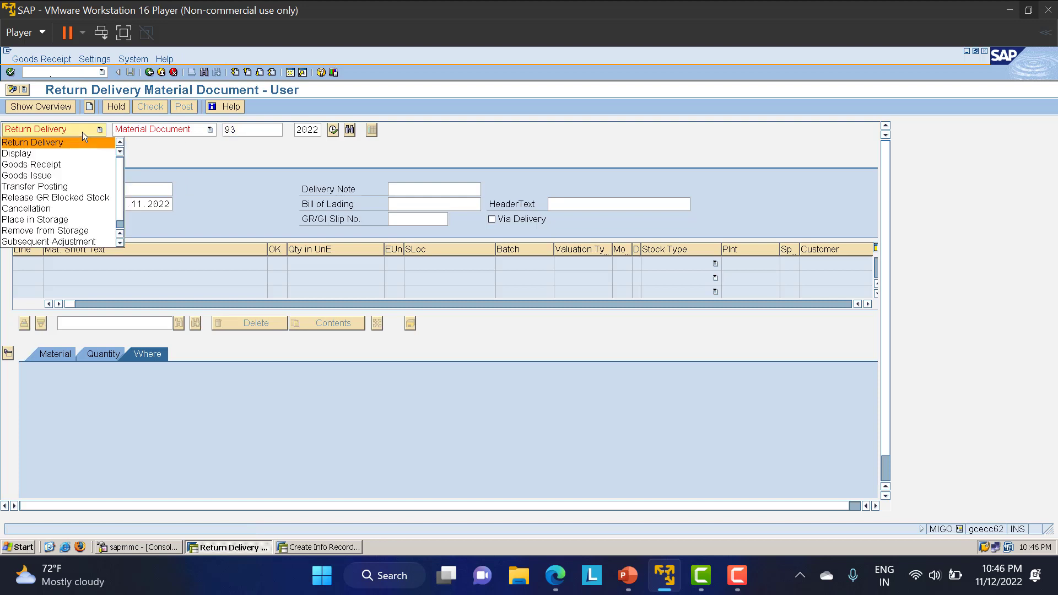
left_click(47, 165)
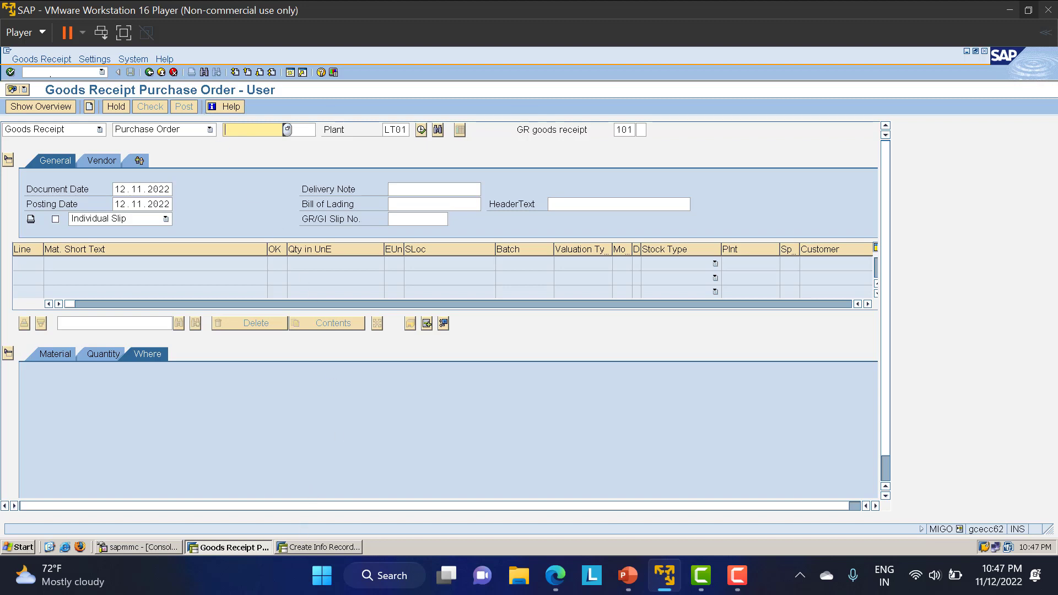
Copy the new purchase order's number from the purchasing document list in the other session and load it into the goods receipt
left_click(316, 547)
key("alt+Tab")
key("ctrl+v")
key("Return")
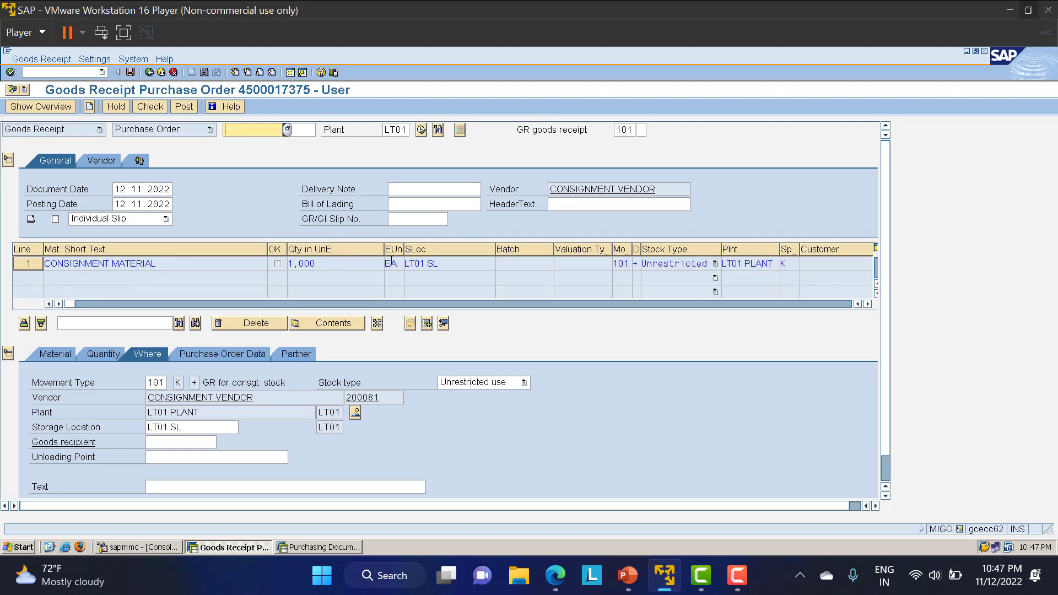
Mark the consignment item as OK, check the goods receipt and post it
double_click(616, 264)
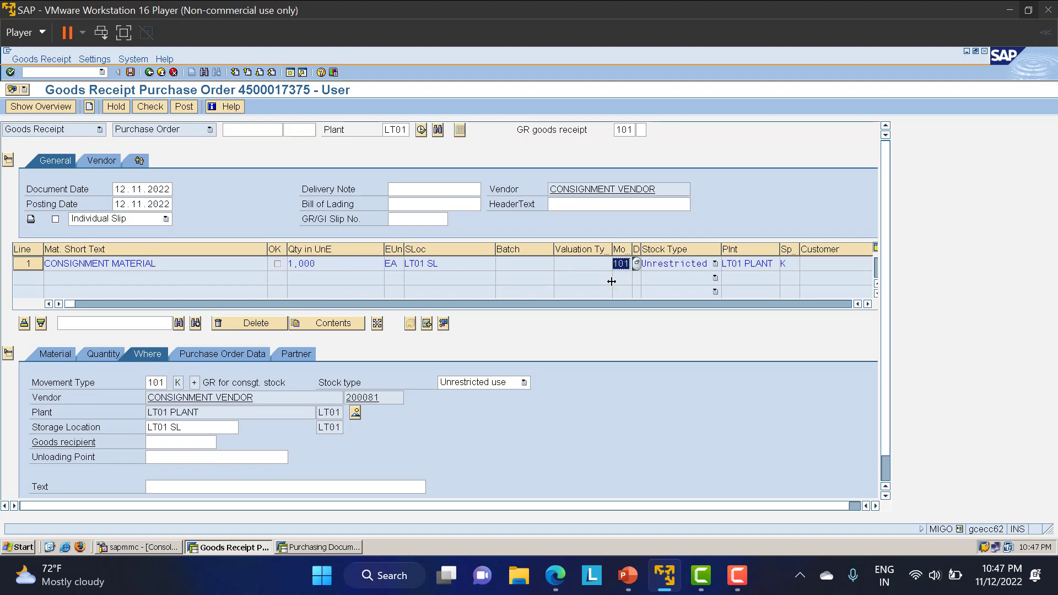
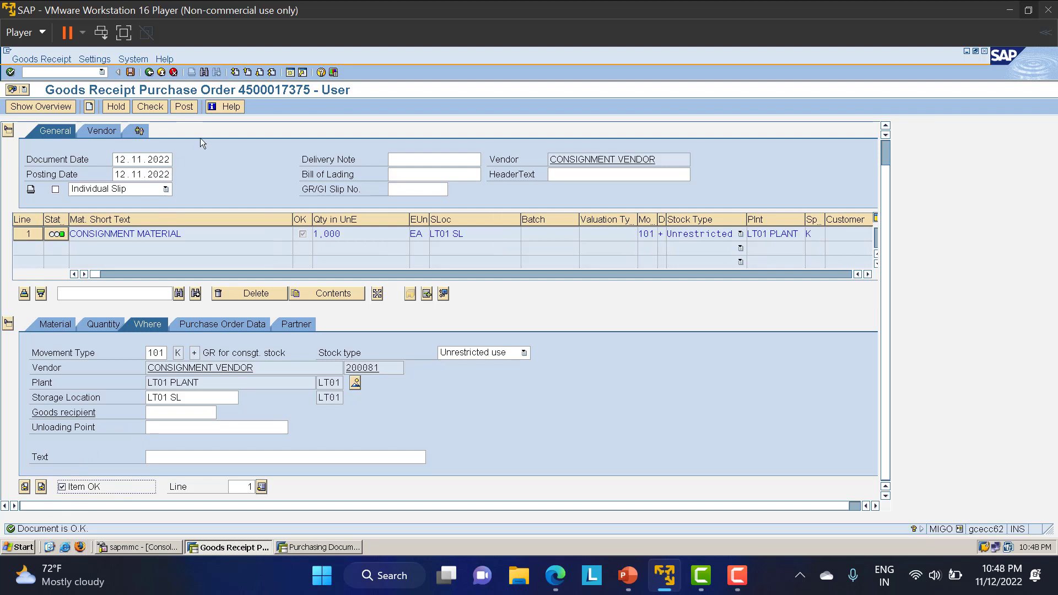
left_click(189, 108)
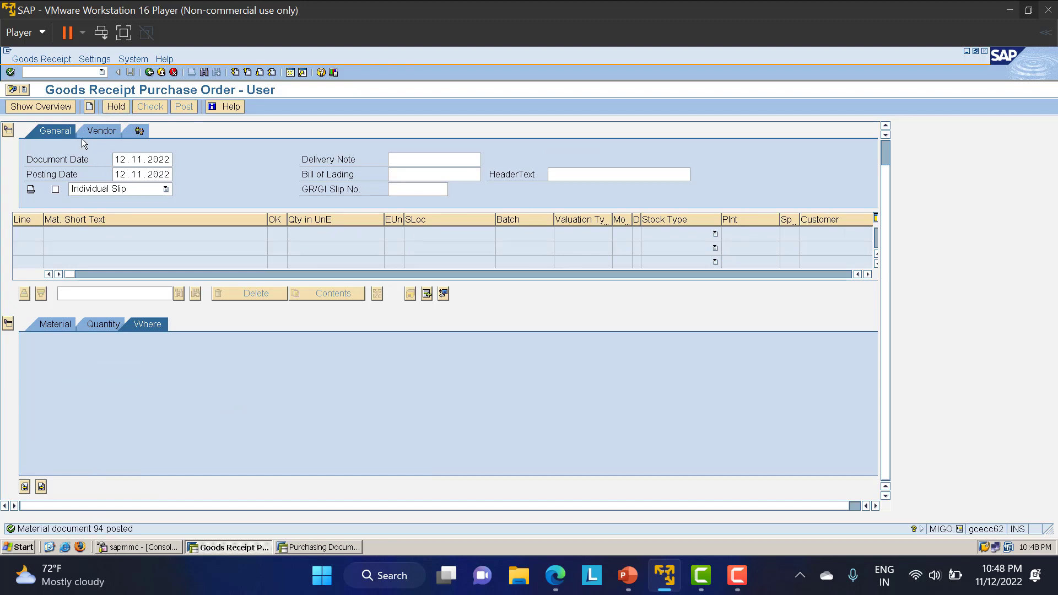
Display the posted material document and look up its FI documents in the document information
left_click(58, 132)
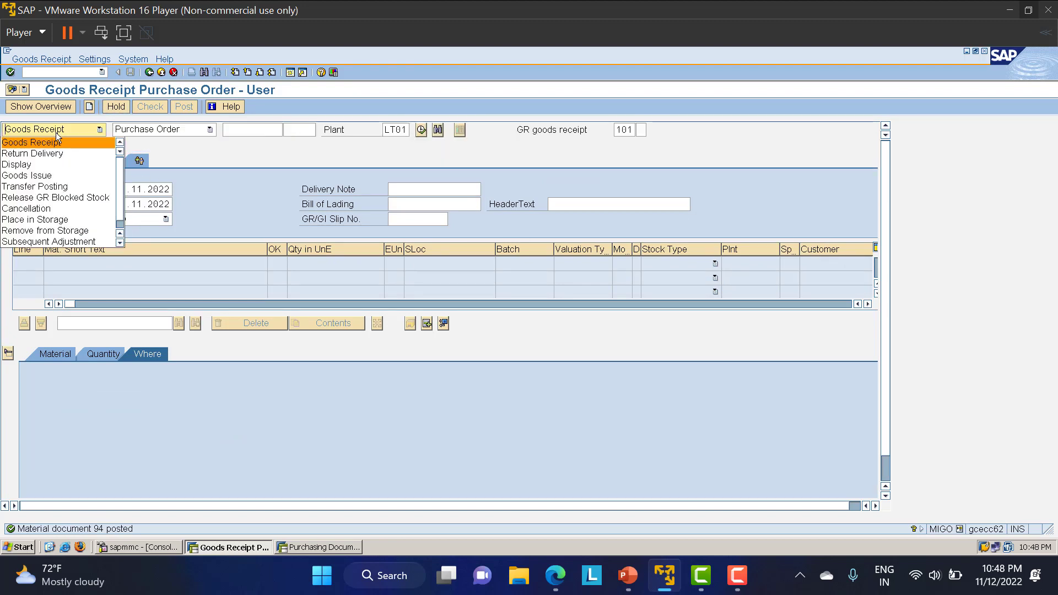
left_click(51, 164)
key("Return")
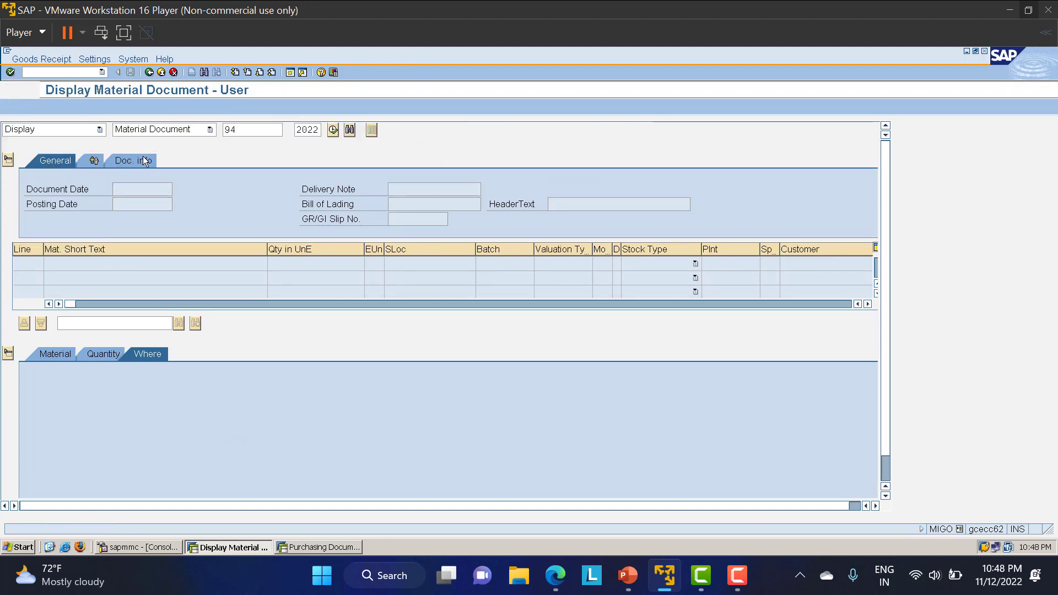
left_click(175, 160)
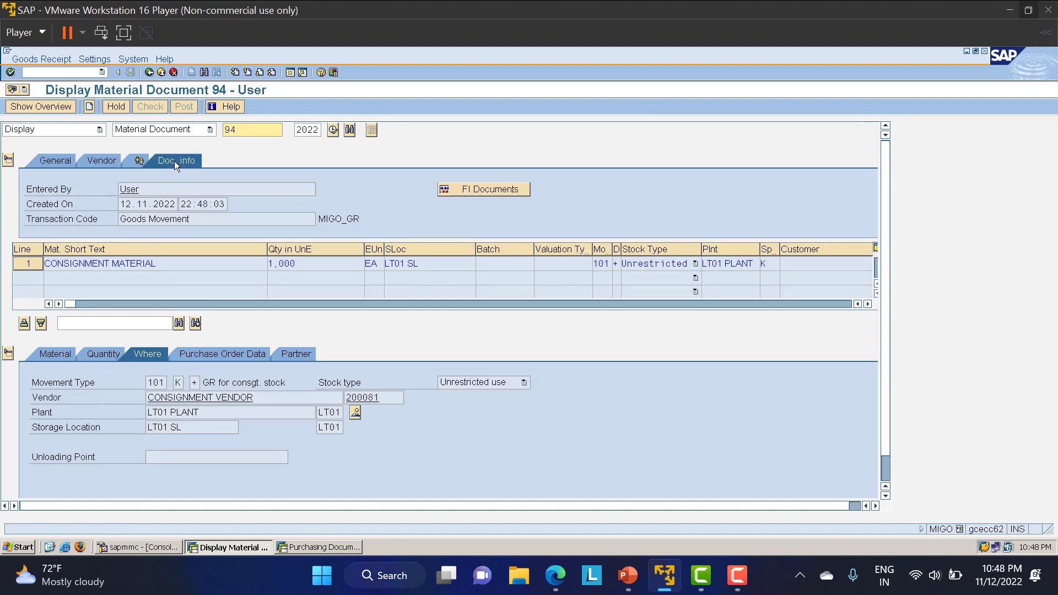
left_click(472, 188)
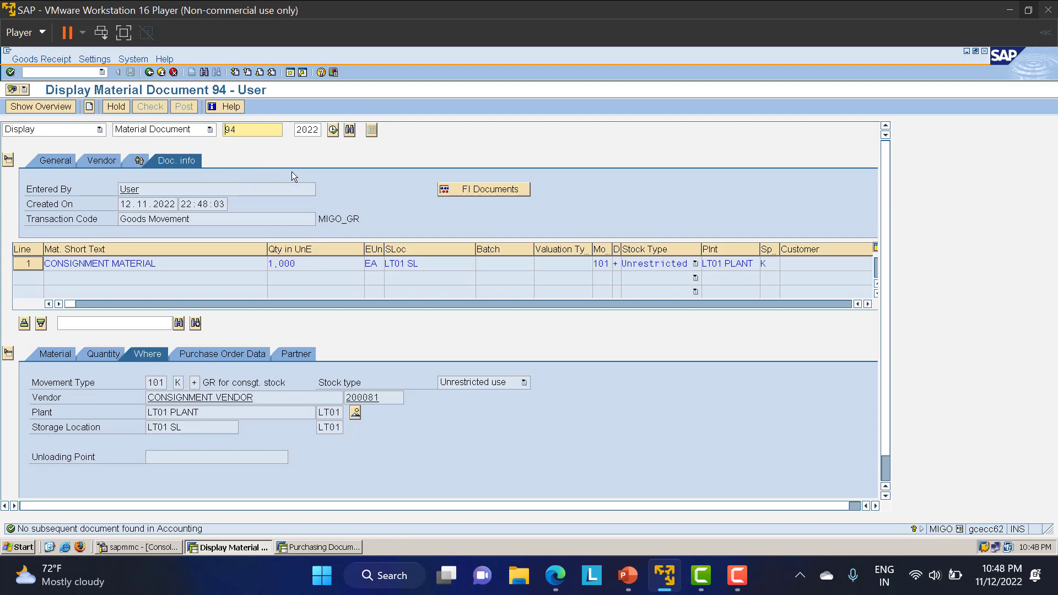
Run the MMBE stock overview for material 500000007 in plant LT01 and storage location LT01
left_click(78, 72)
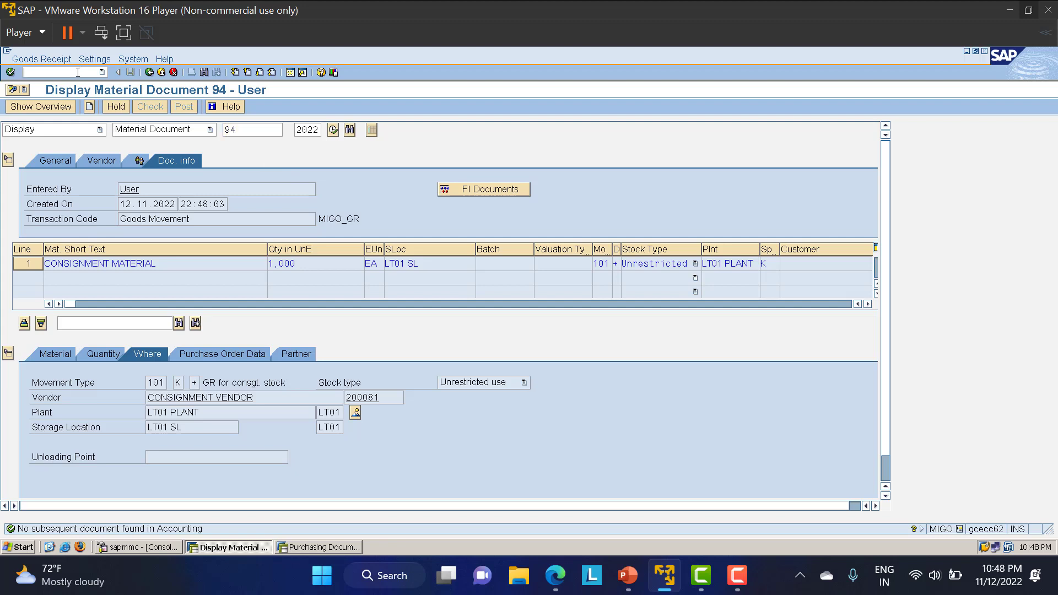
type("/nmmbe")
key("Return")
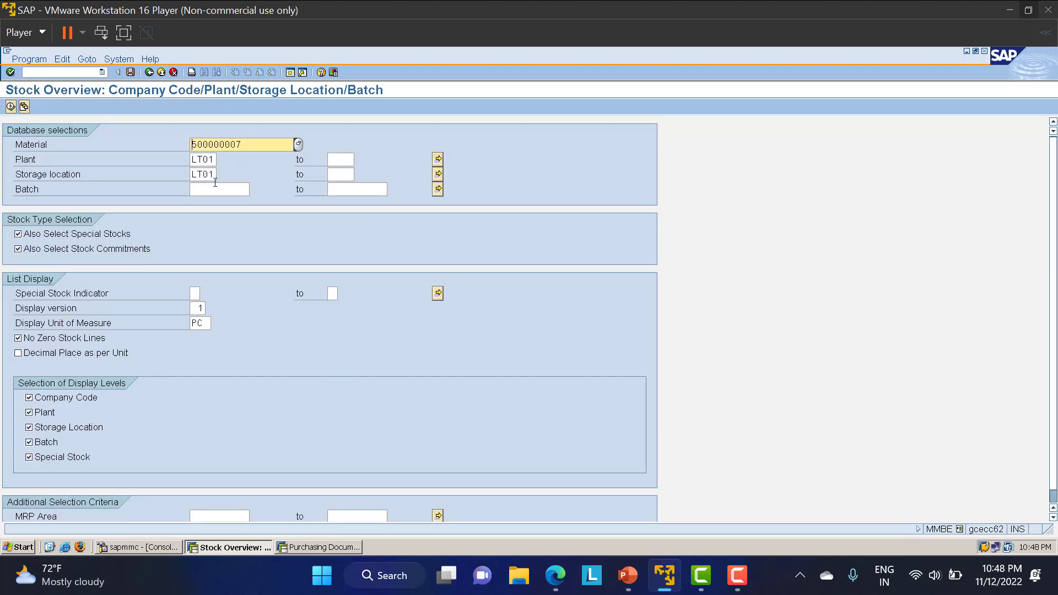
left_click(12, 107)
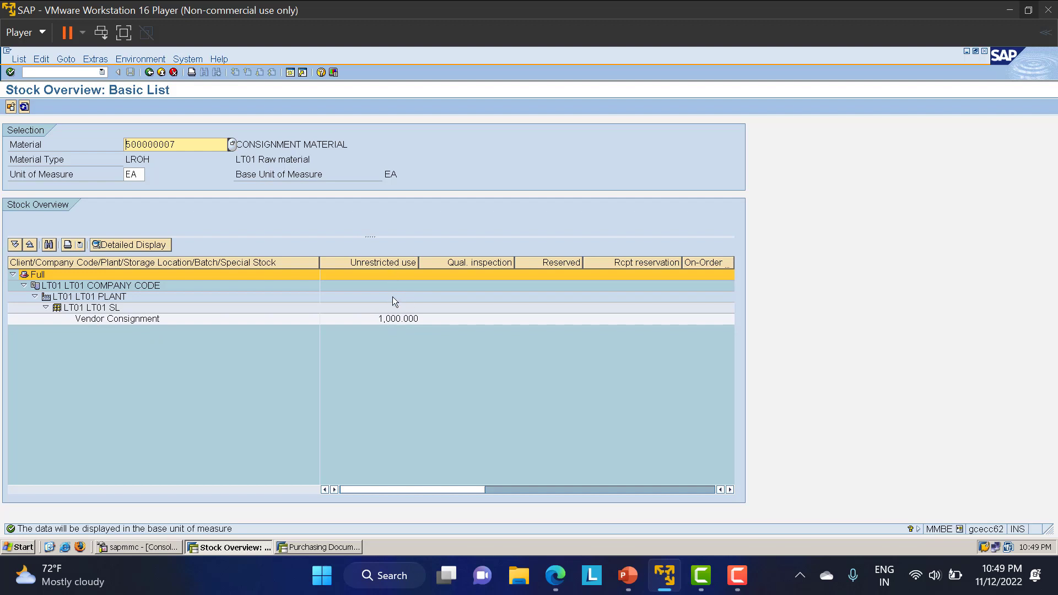
Switch to PowerPoint to check the consignment process step list, and return to the SAP window
left_click(628, 576)
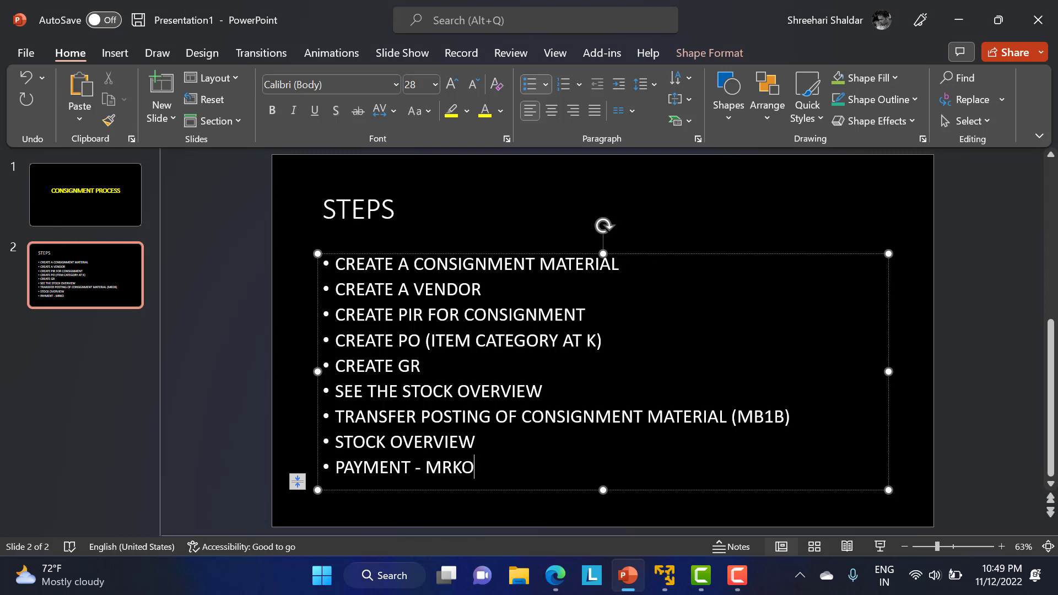
left_click(420, 366)
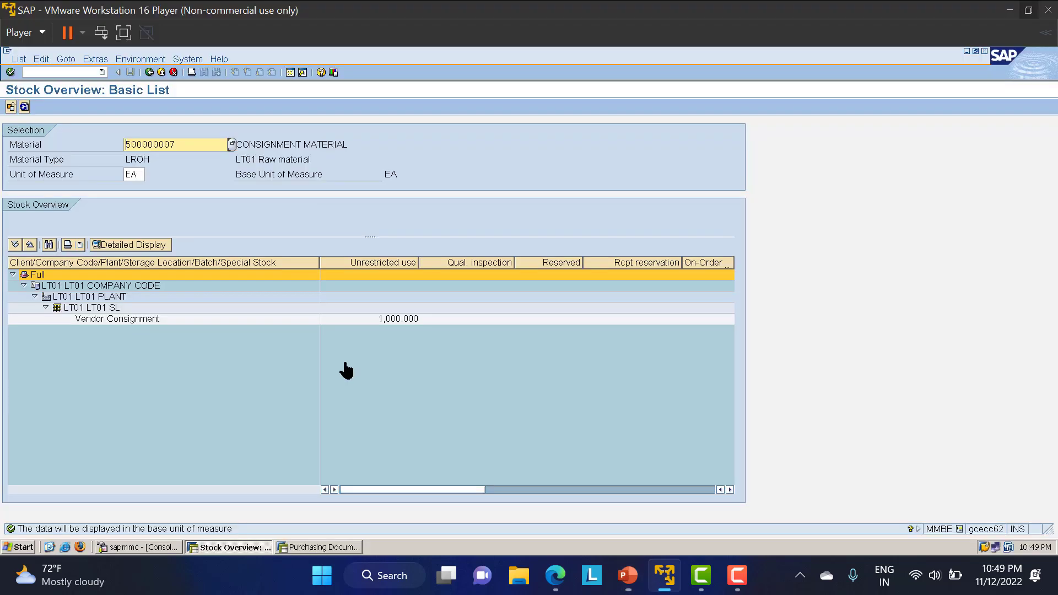
key("alt+Tab")
Start transaction MB1B in the other session and choose movement type 411 K, Transfer posting consignment to own, for the new items
left_click(328, 549)
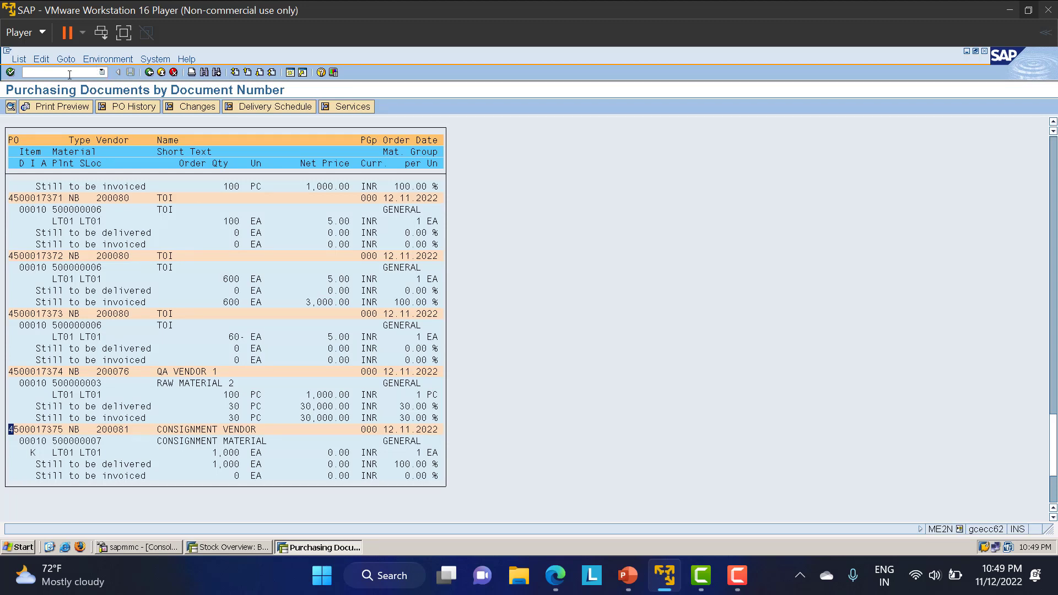
key("Return")
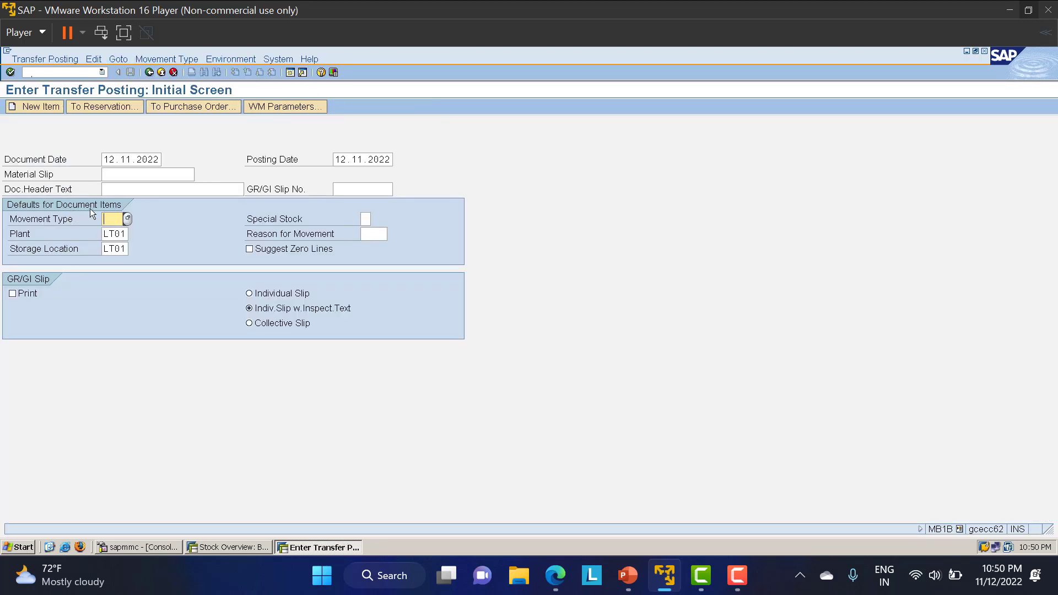
left_click(127, 220)
scroll(104, 331, "down", 20)
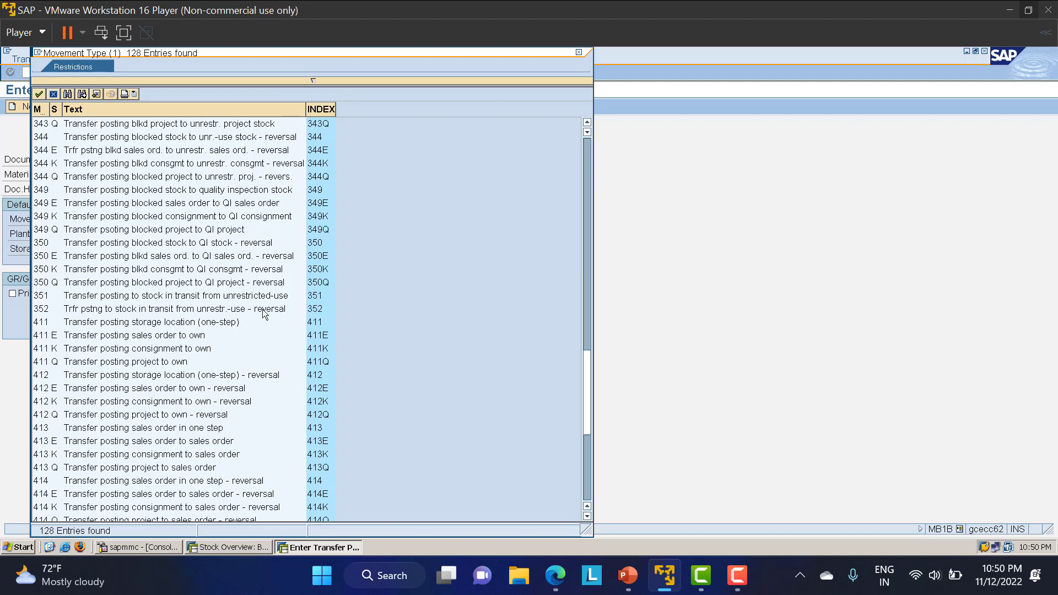
double_click(88, 401)
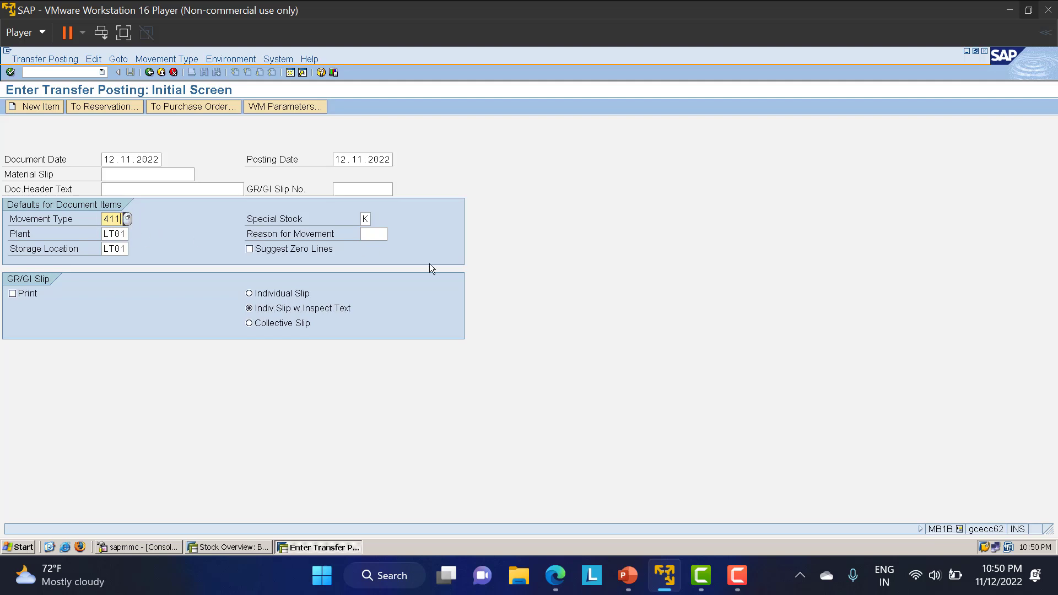
key("Return")
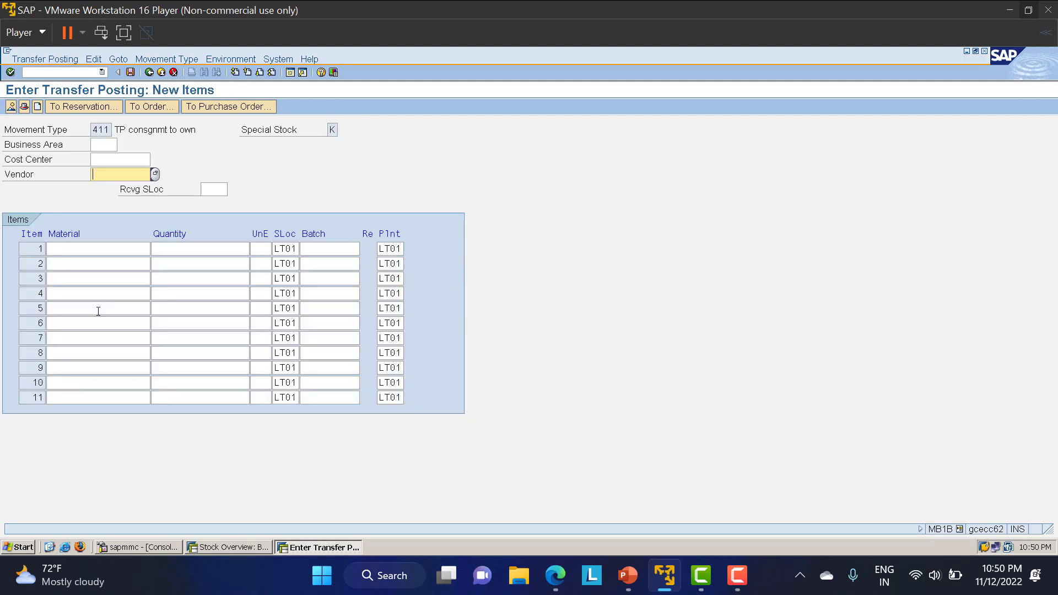
Enter material 500000007 with a quantity of 100 as the first item of the transfer posting
left_click(83, 247)
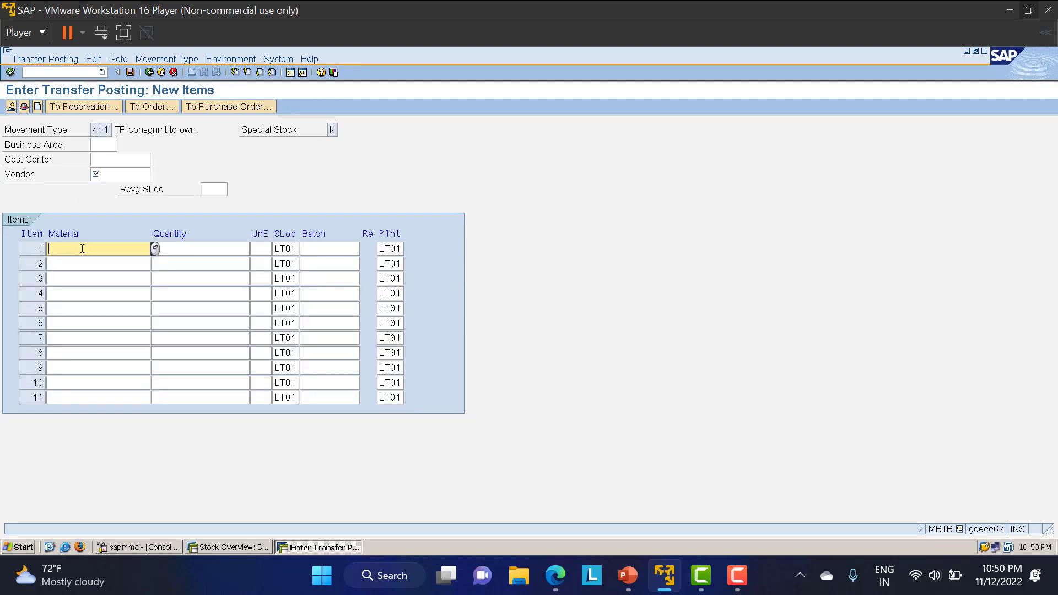
type("5")
left_click(111, 264)
key("BackSpace")
type("7")
left_click(185, 248)
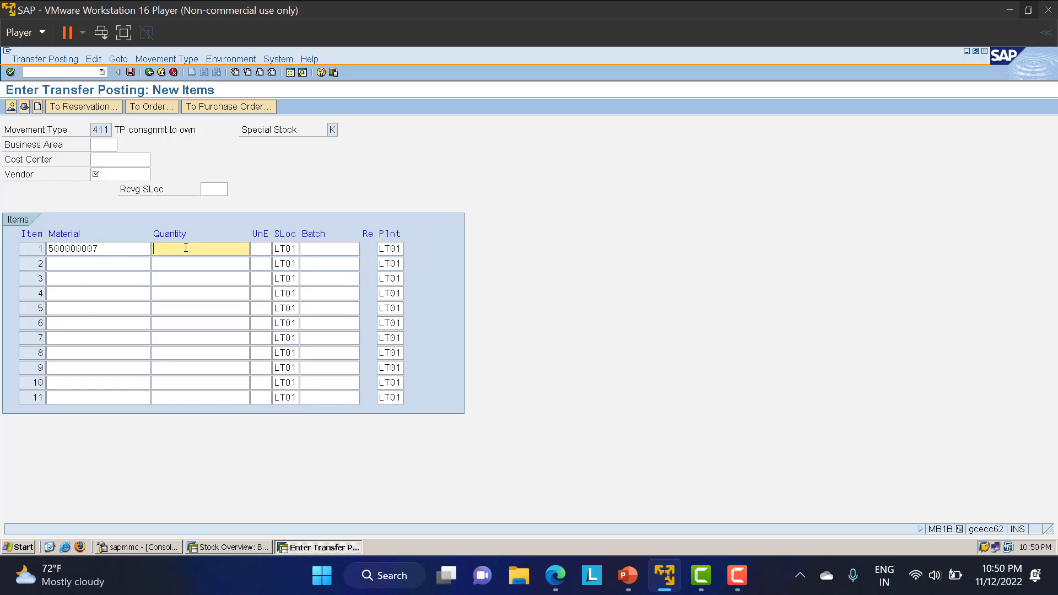
type("100")
Fill in the vendor number and receiving storage location LT01, and post the transfer posting
left_click(113, 175)
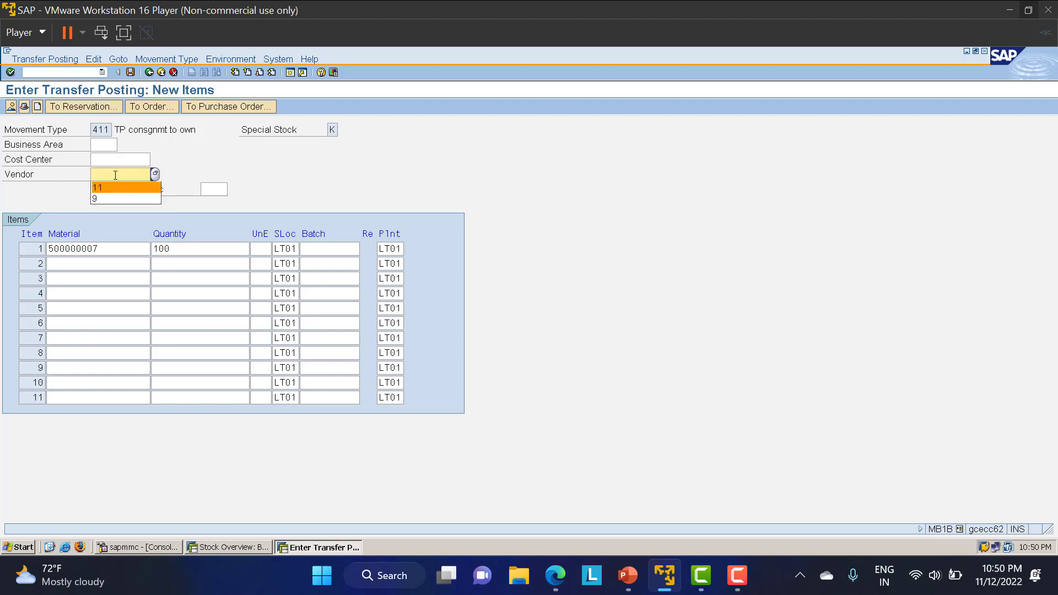
type("200")
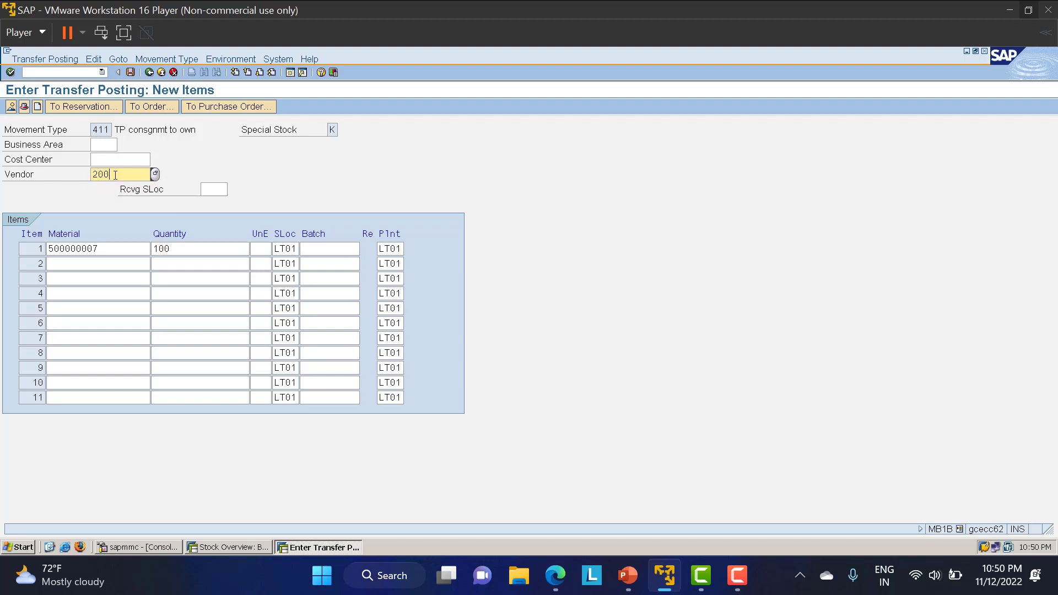
type("031")
left_click(212, 188)
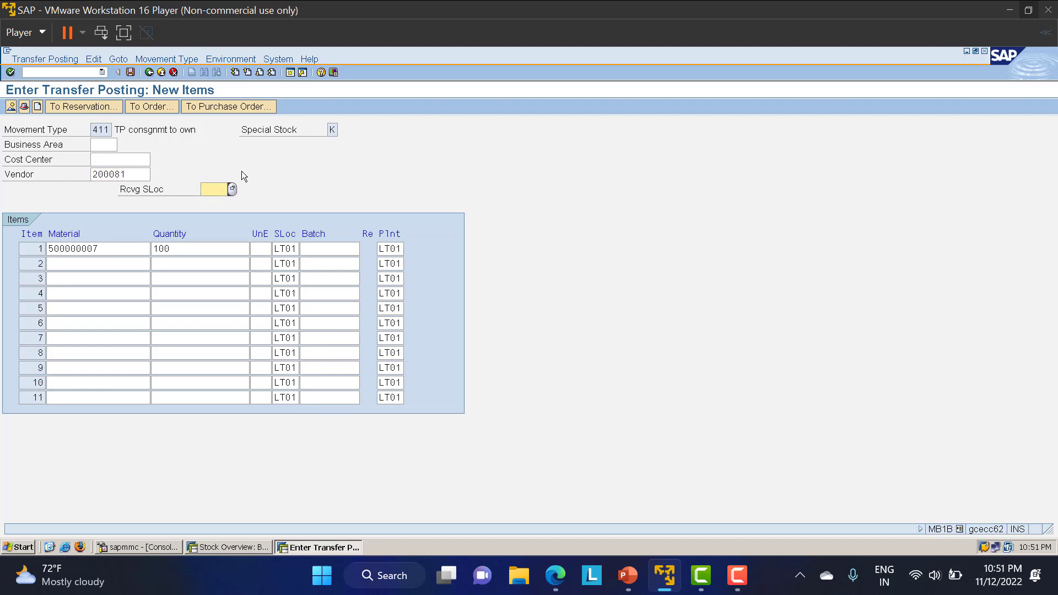
type("LT01")
key("Return")
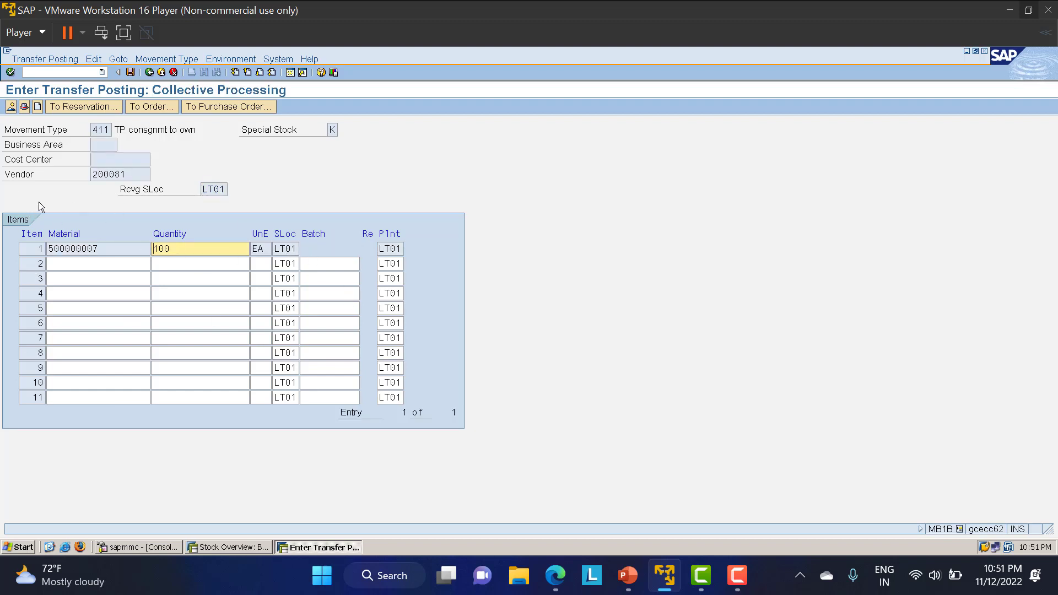
left_click(131, 73)
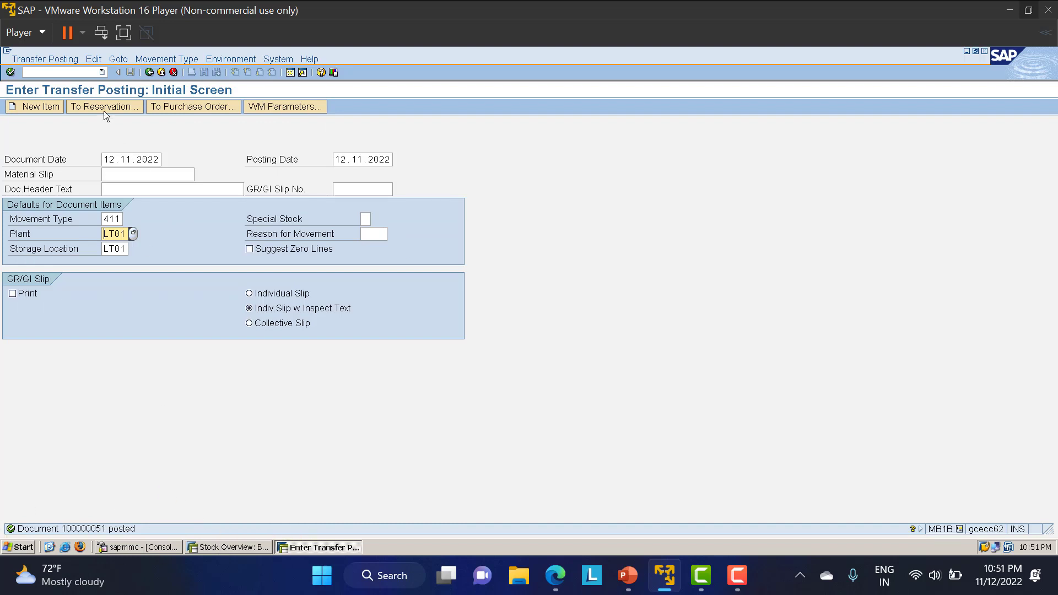
Display the posted material document in transaction MB03 and open its accounting document
left_click(73, 71)
type("/NMB03")
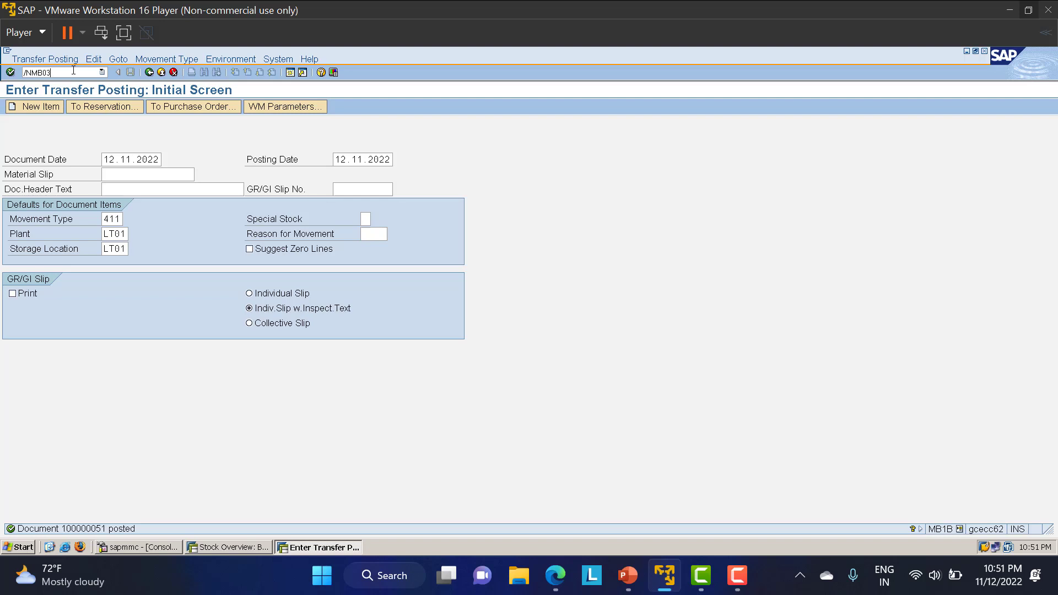
key("Return")
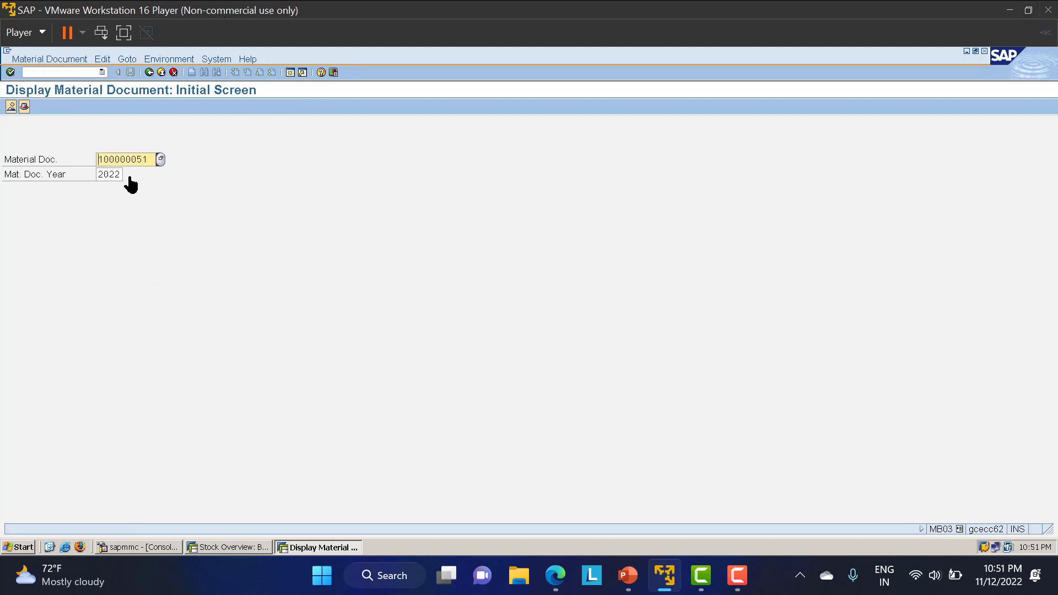
key("Return")
left_click(210, 109)
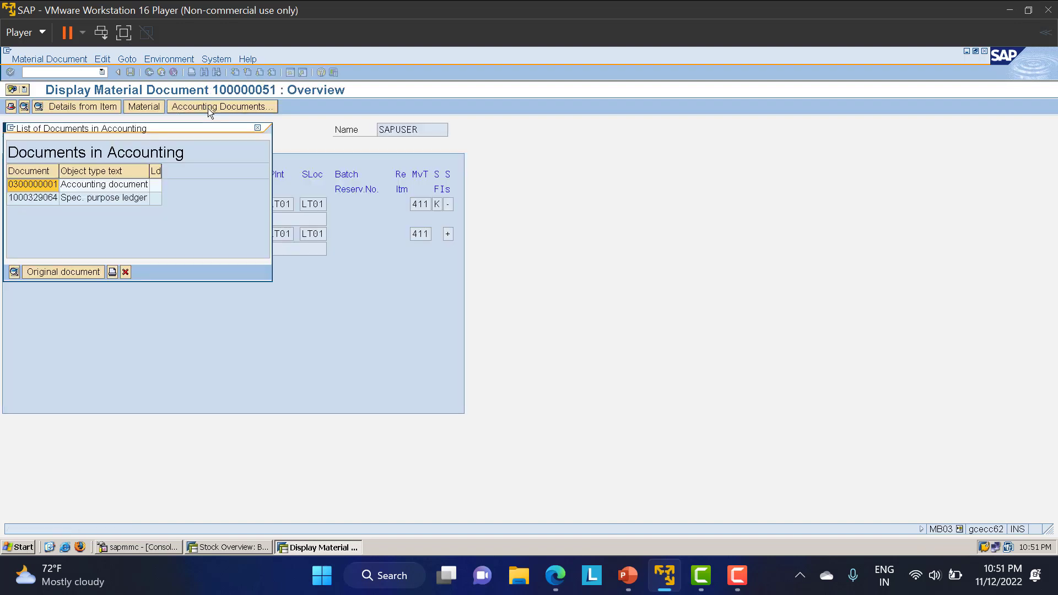
left_click(101, 186)
double_click(99, 185)
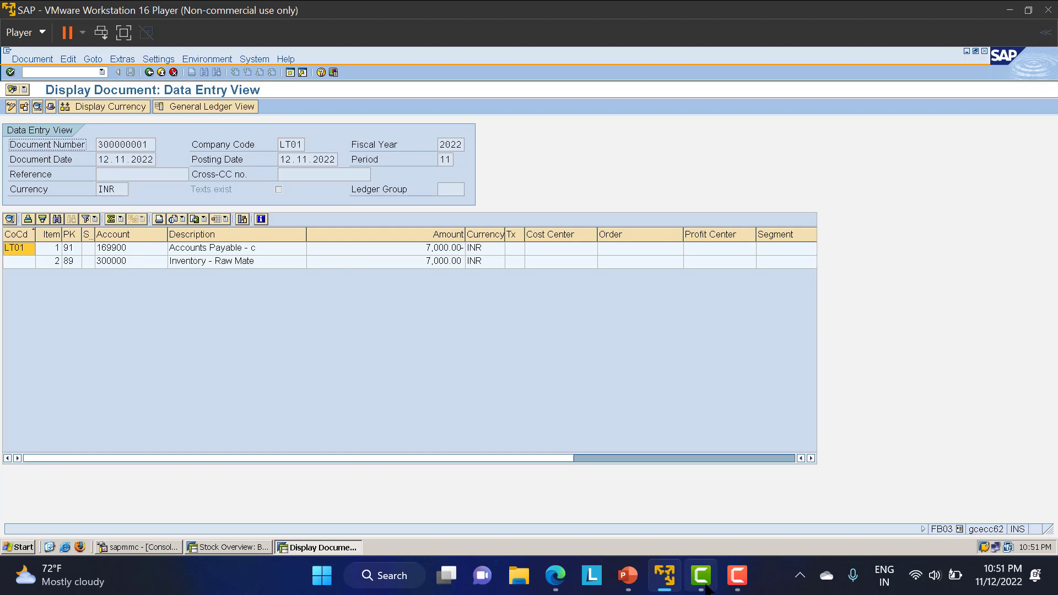
Switch to PowerPoint and add a slide titled "ACCOUNTING ENTRIES" after the STEPS slide
left_click(628, 575)
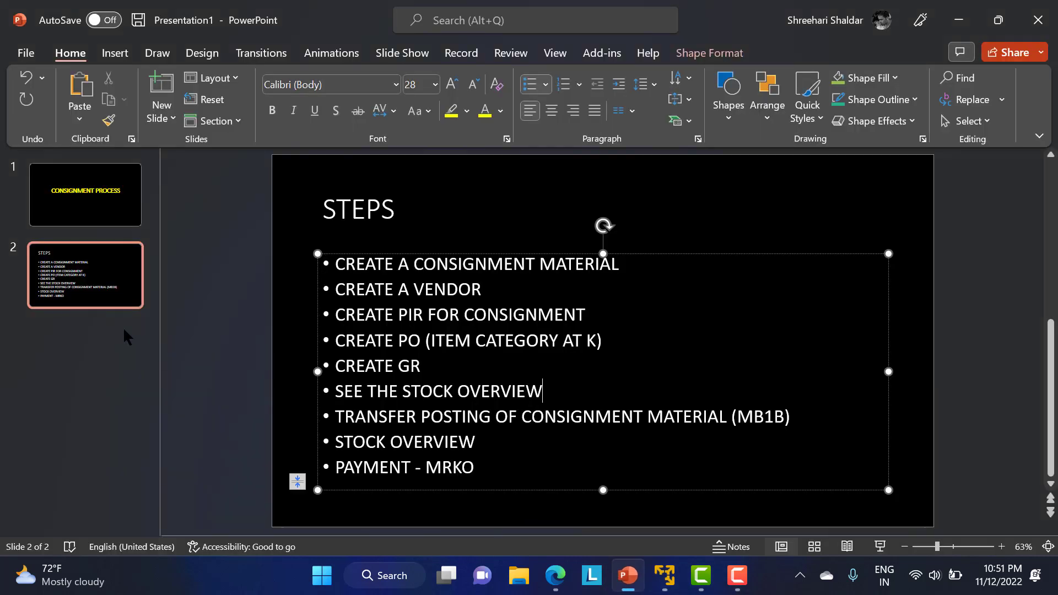
left_click(125, 331)
key("ctrl+m")
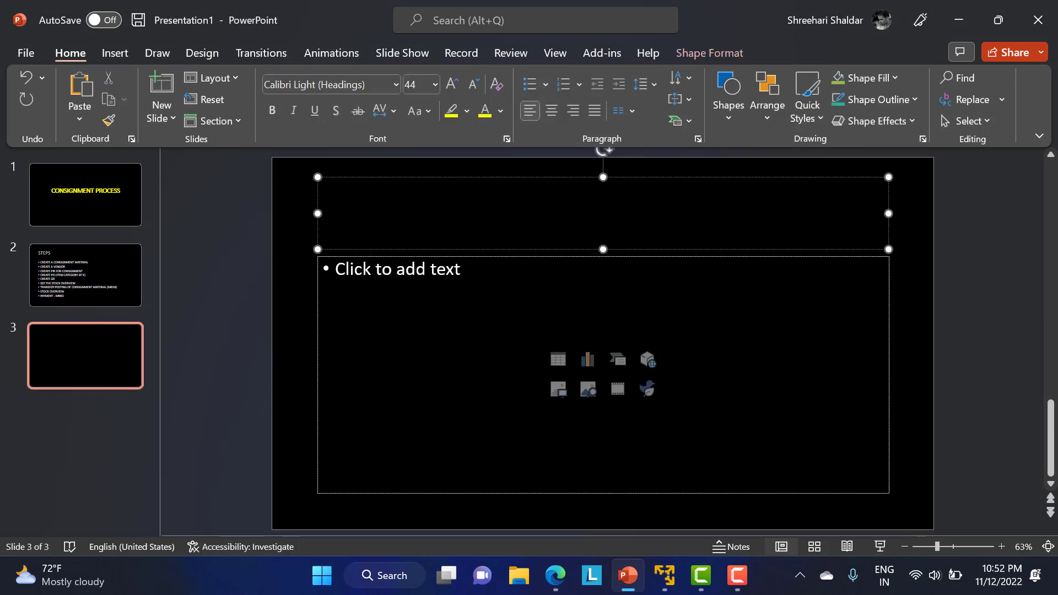
type("ACCOUNTING ENTRIES")
Write the bullets "AFTER TRANSFER POSTING:" and "BSX" in the body of the accounting entries slide
key("ctrl+Return")
type("AFTER TRA")
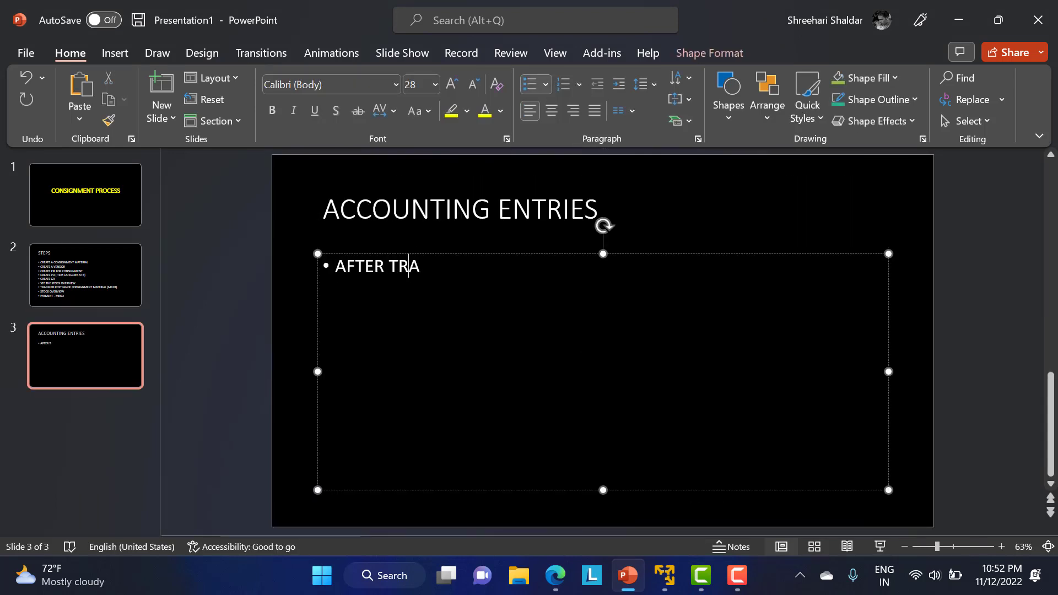
type("NSFER POSTING:")
key("Return")
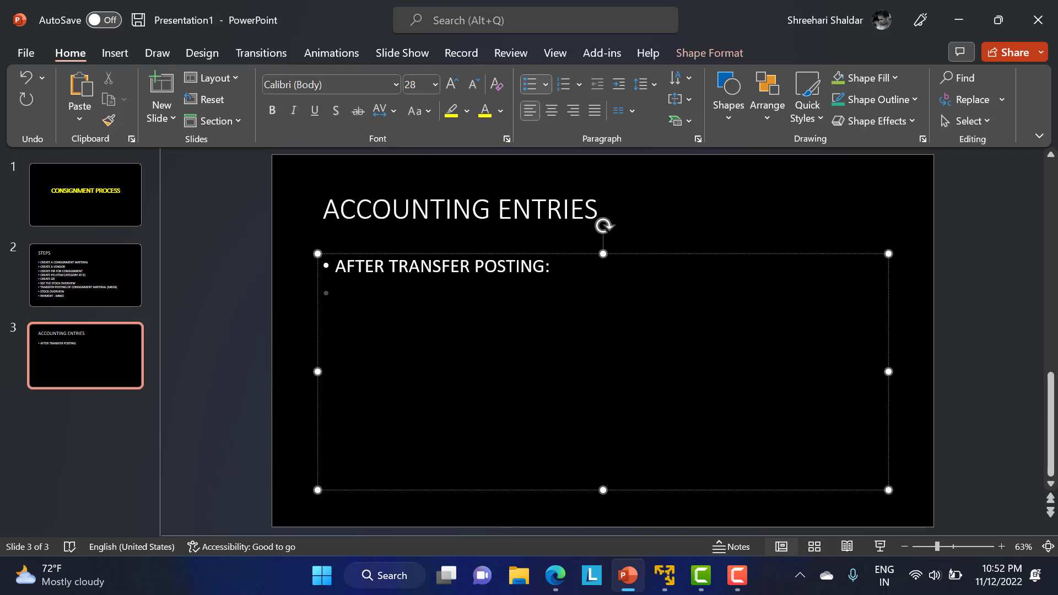
type("BSX")
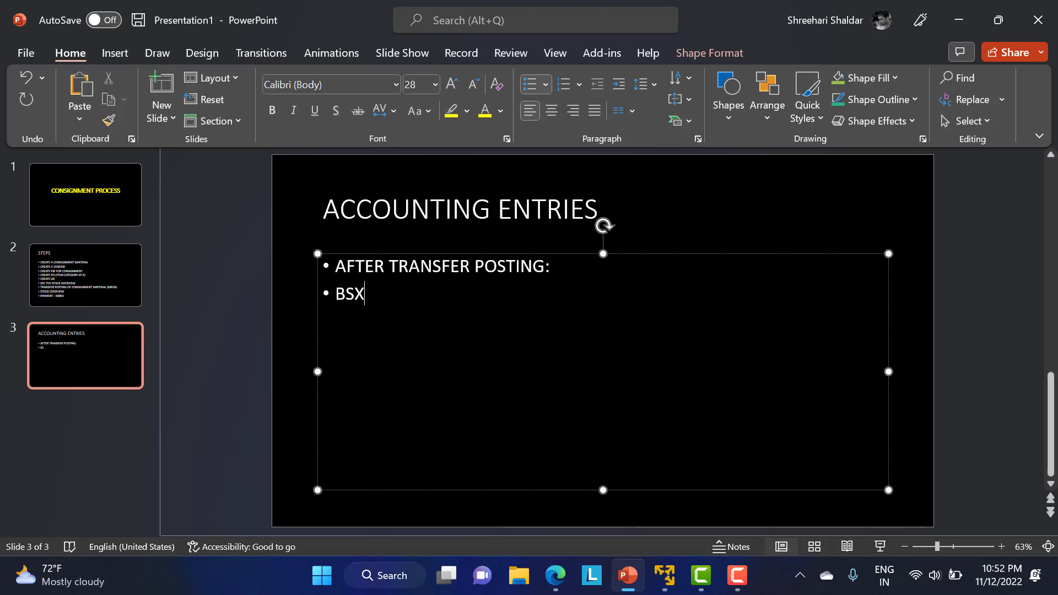